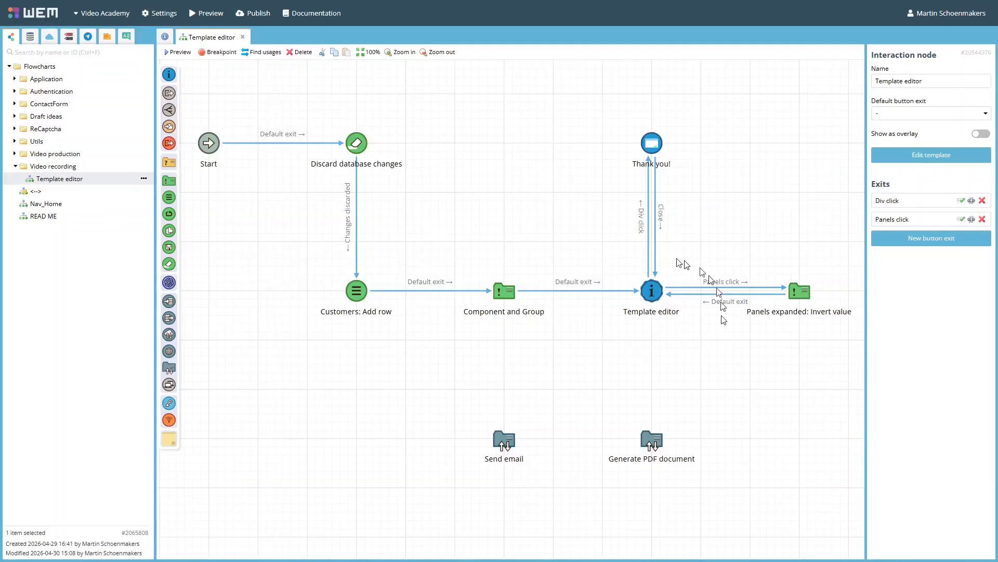
Step: Inspect the input properties of the Generate PDF document and Send email nodes in the flowchart
{"action": "left_click", "coordinate": [651, 446]}
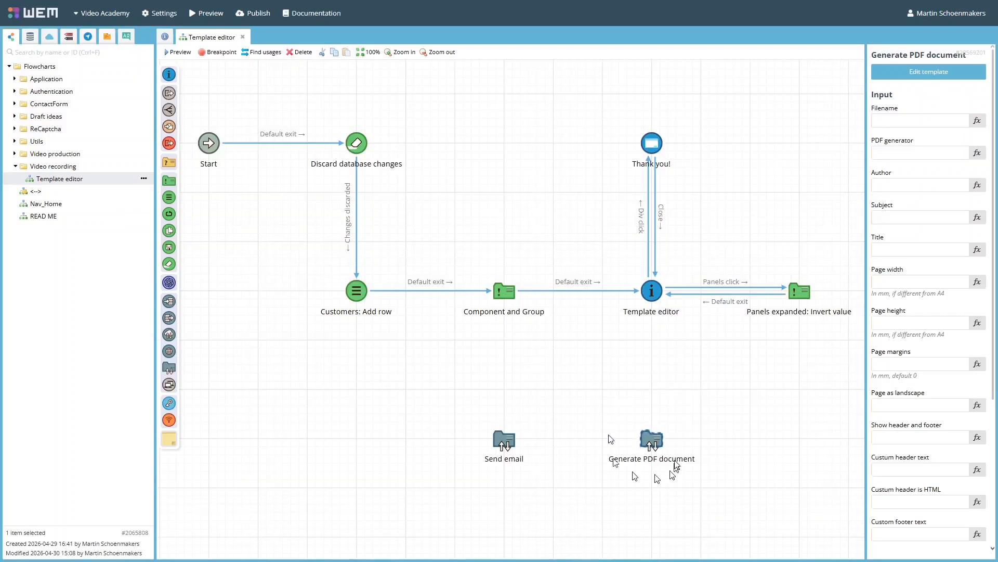
{"action": "left_click", "coordinate": [510, 445]}
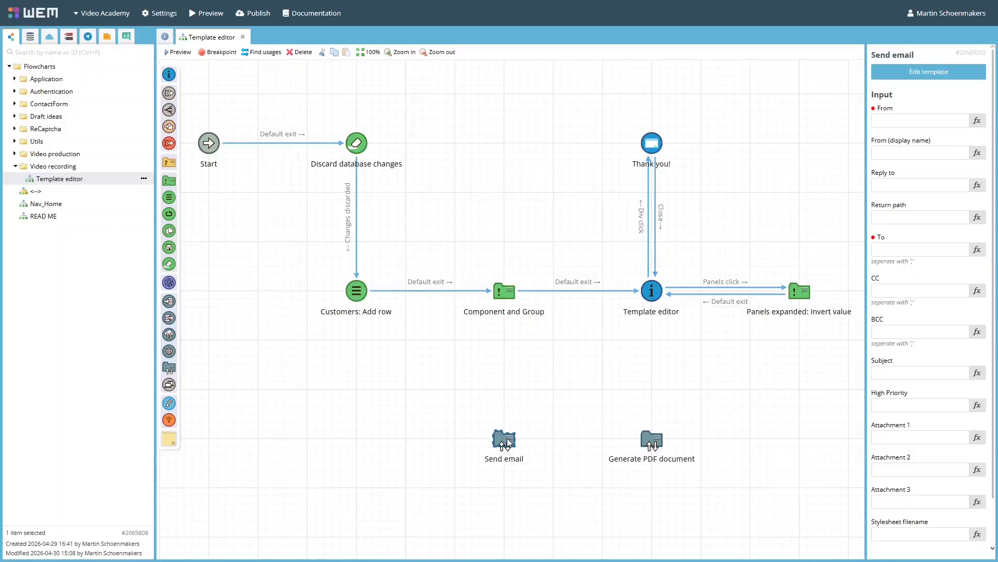
{"action": "left_click", "coordinate": [654, 445]}
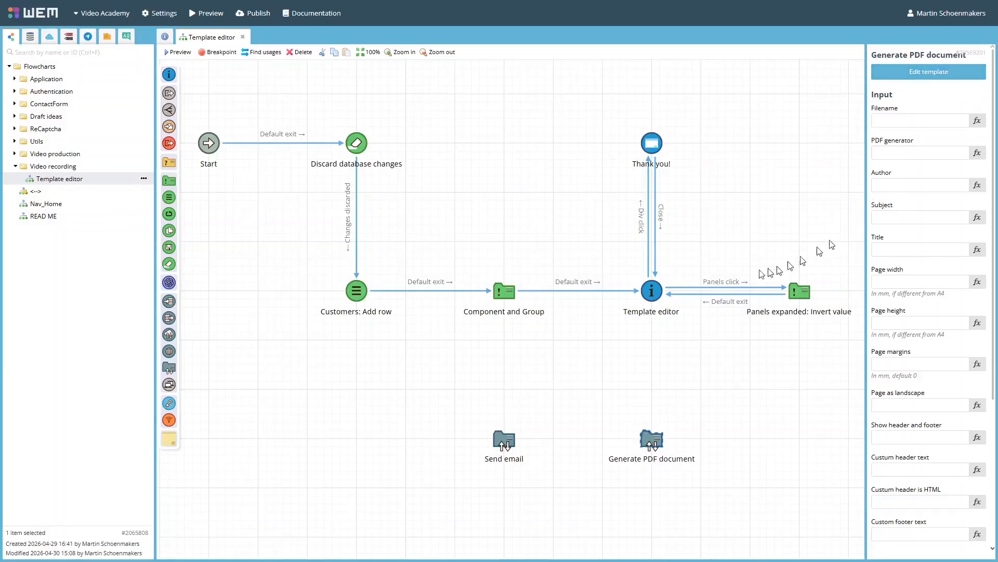
Step: Open the interaction node's template for editing and save it
{"action": "double_click", "coordinate": [654, 292]}
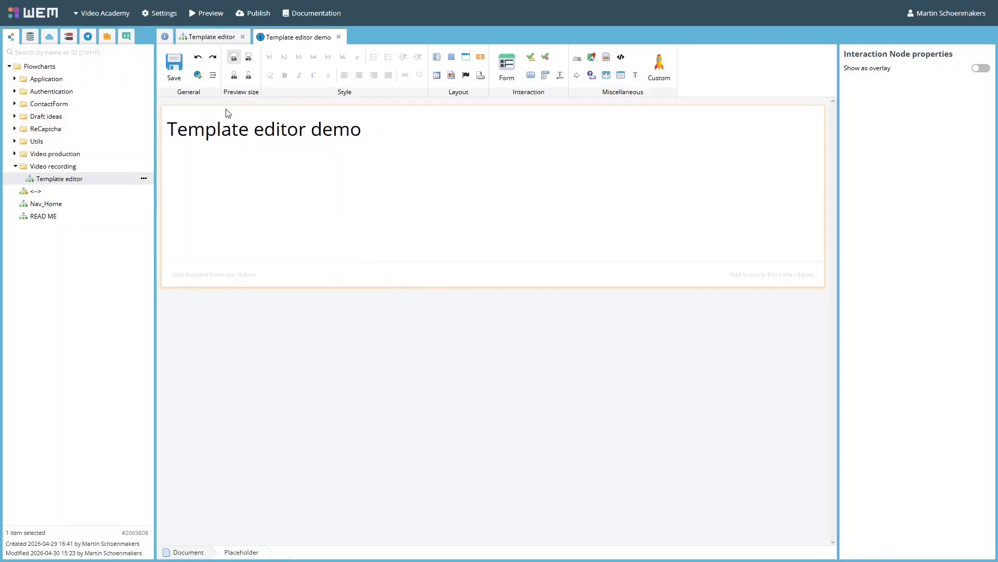
{"action": "left_click", "coordinate": [175, 63]}
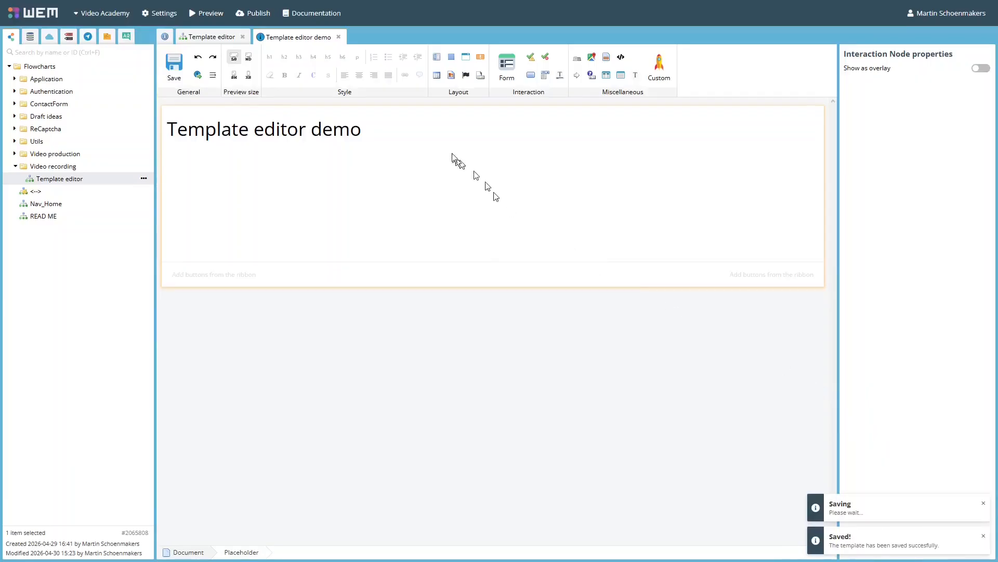
{"action": "left_click", "coordinate": [408, 133]}
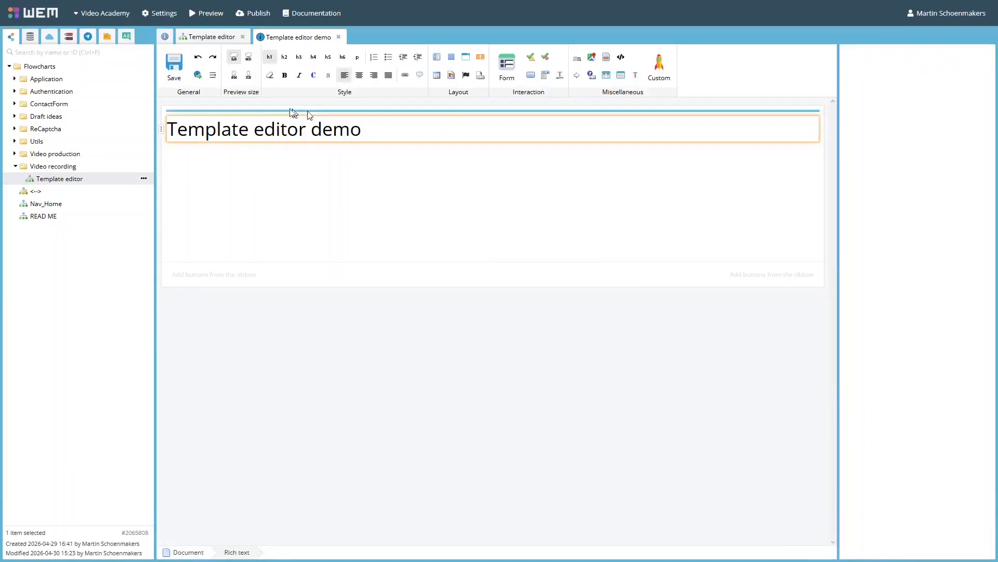
{"action": "left_click", "coordinate": [339, 37]}
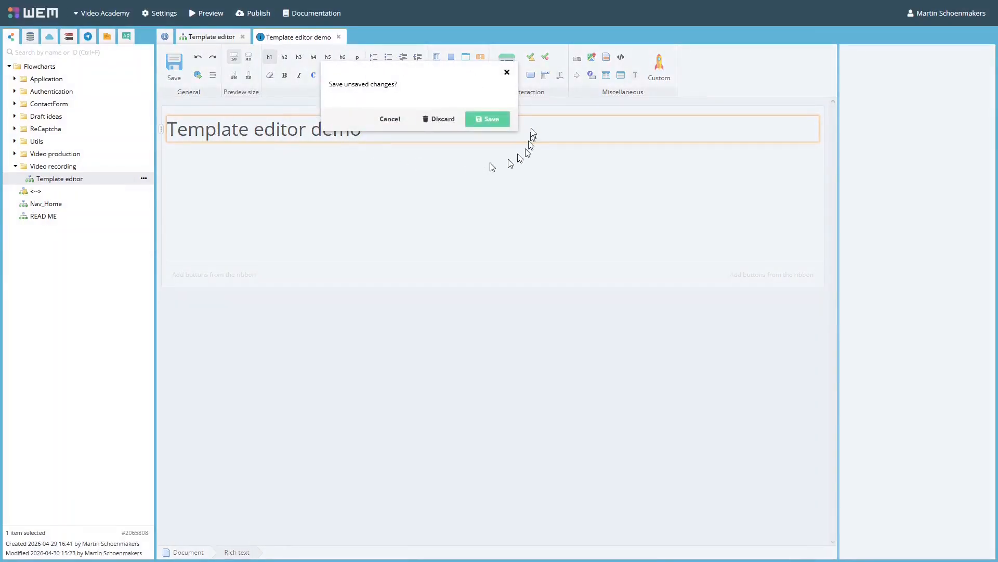
{"action": "left_click", "coordinate": [507, 72]}
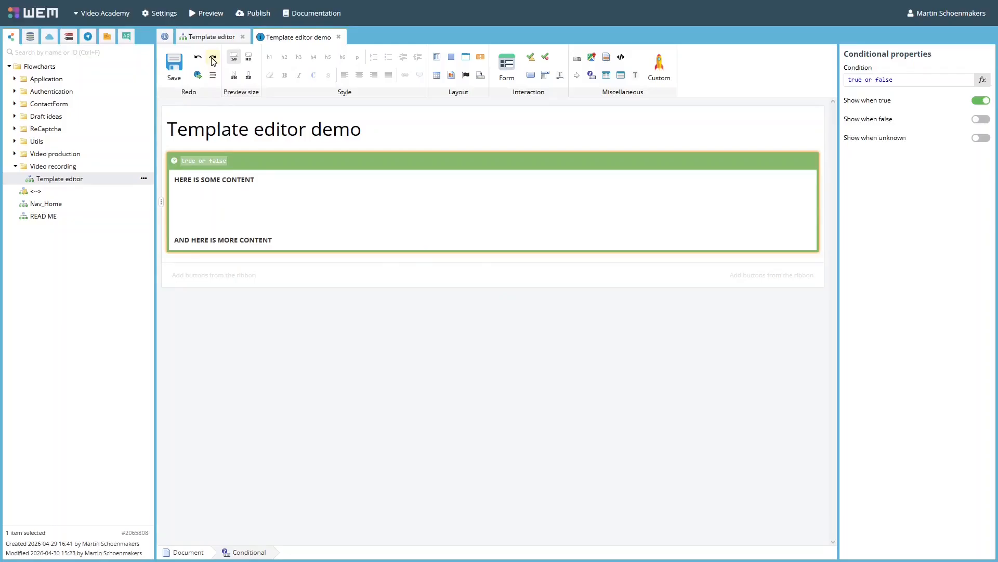
Step: Undo and redo the last template change, and visit the template's node in the flowchart before returning to the template
{"action": "left_click", "coordinate": [198, 58]}
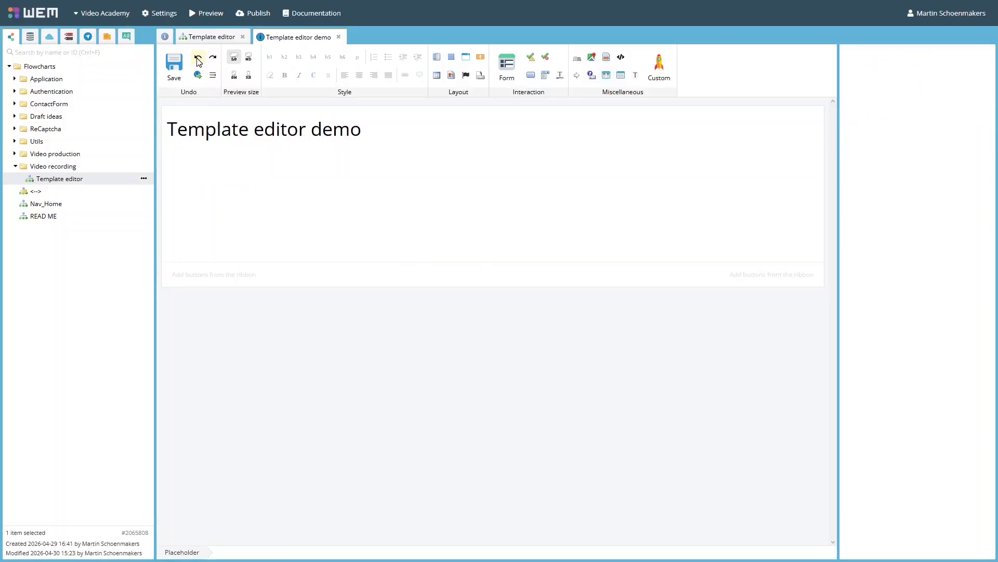
{"action": "left_click", "coordinate": [213, 58]}
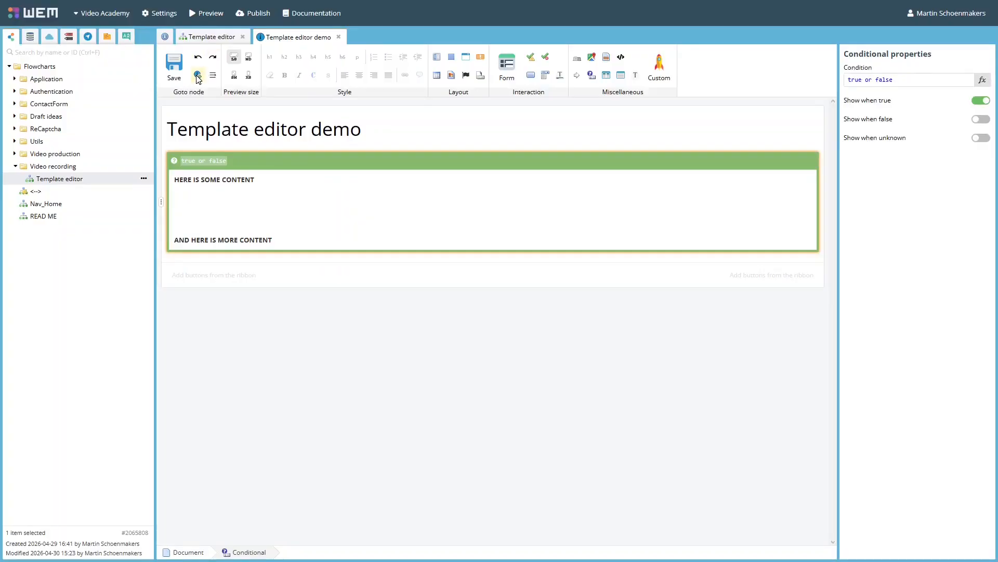
{"action": "left_click", "coordinate": [197, 75]}
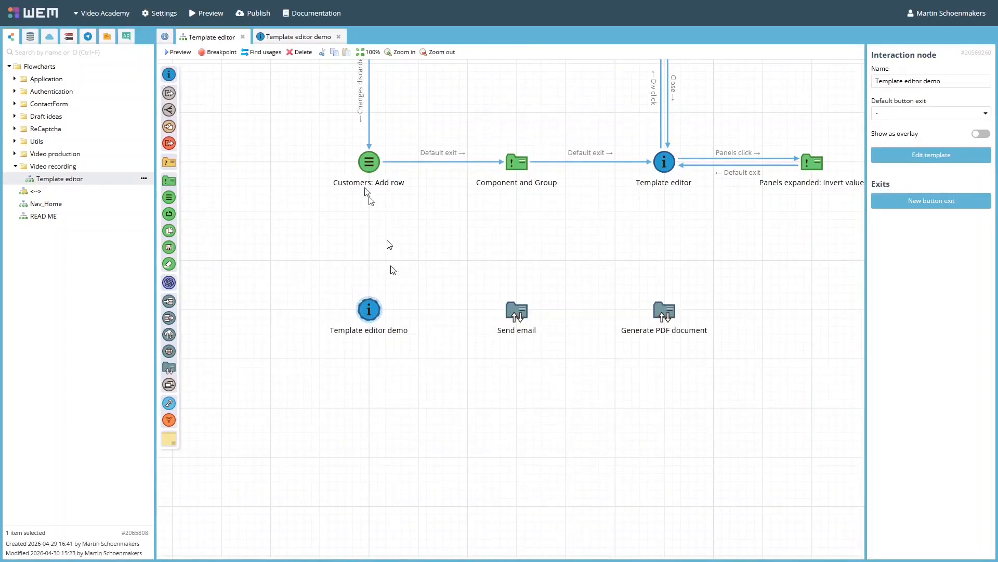
{"action": "left_click", "coordinate": [285, 37]}
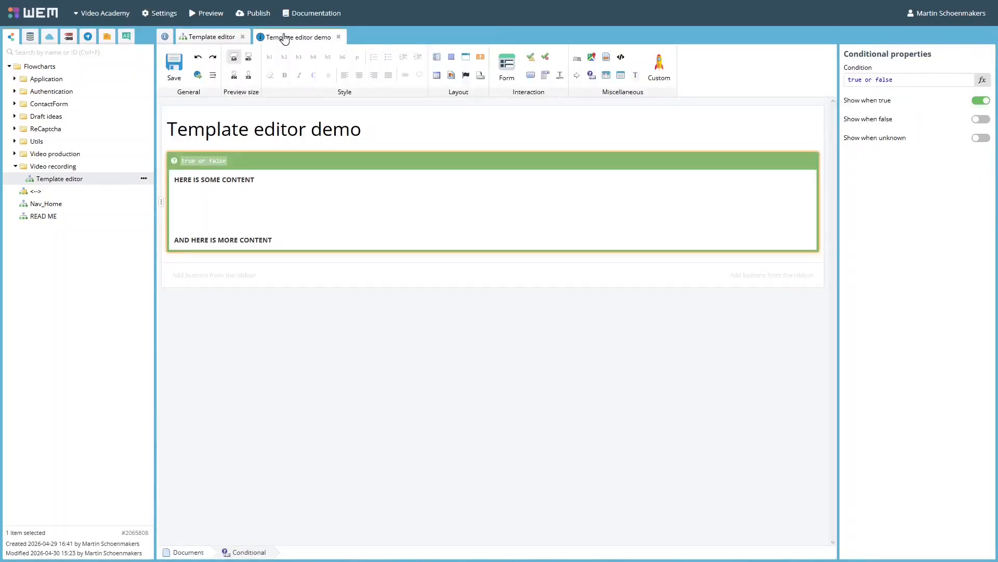
Step: Unwrap the content from the conditional block and undo that change
{"action": "left_click", "coordinate": [213, 76]}
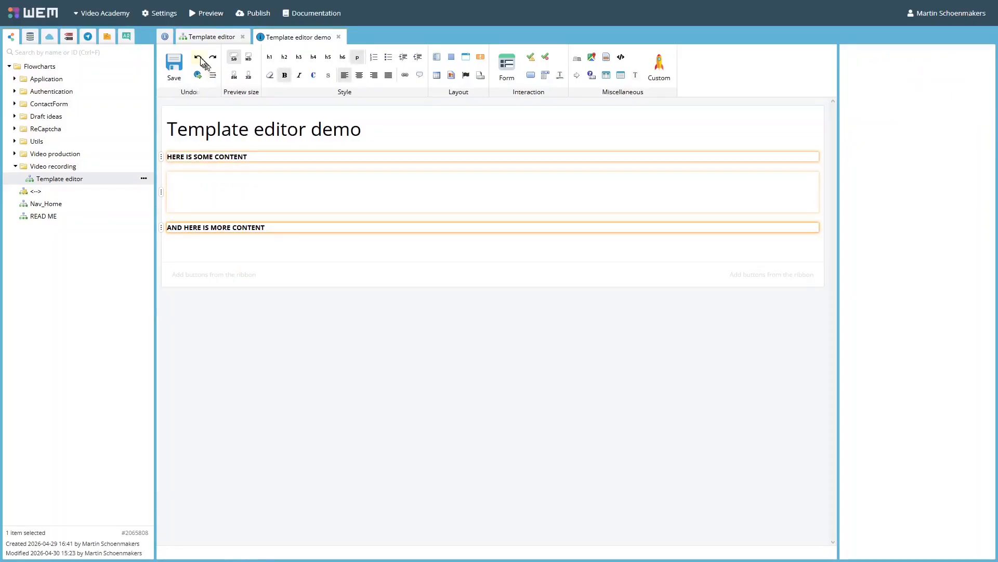
{"action": "left_click", "coordinate": [198, 58]}
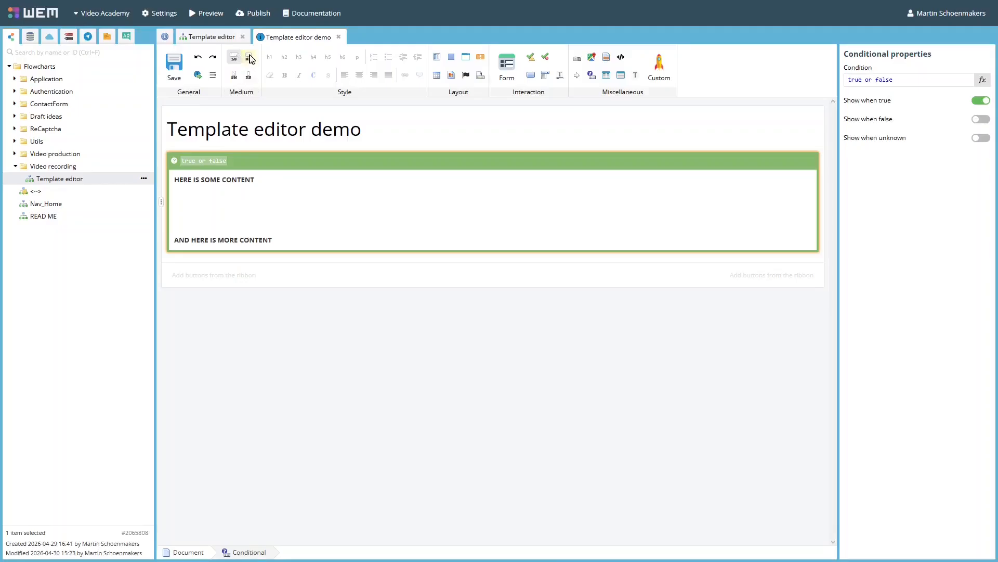
Step: Preview the template at the medium, small and extra small sizes and return to the large size
{"action": "left_click", "coordinate": [251, 58]}
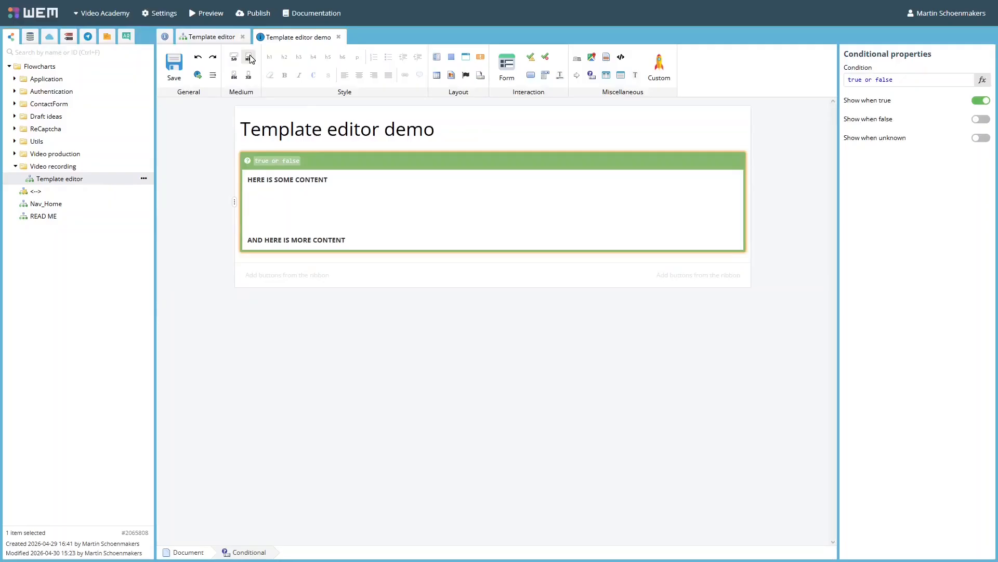
{"action": "left_click", "coordinate": [234, 76]}
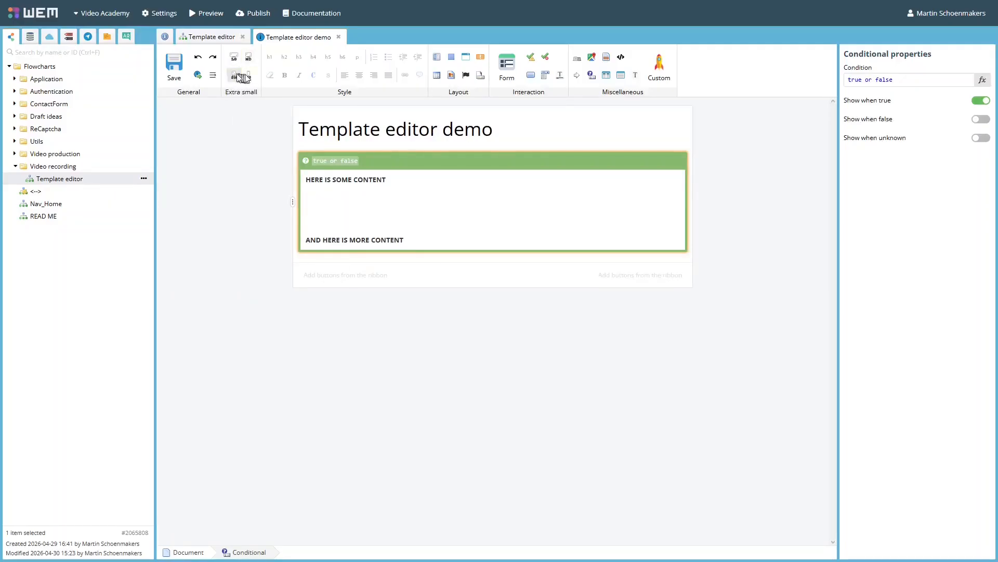
{"action": "left_click", "coordinate": [249, 78]}
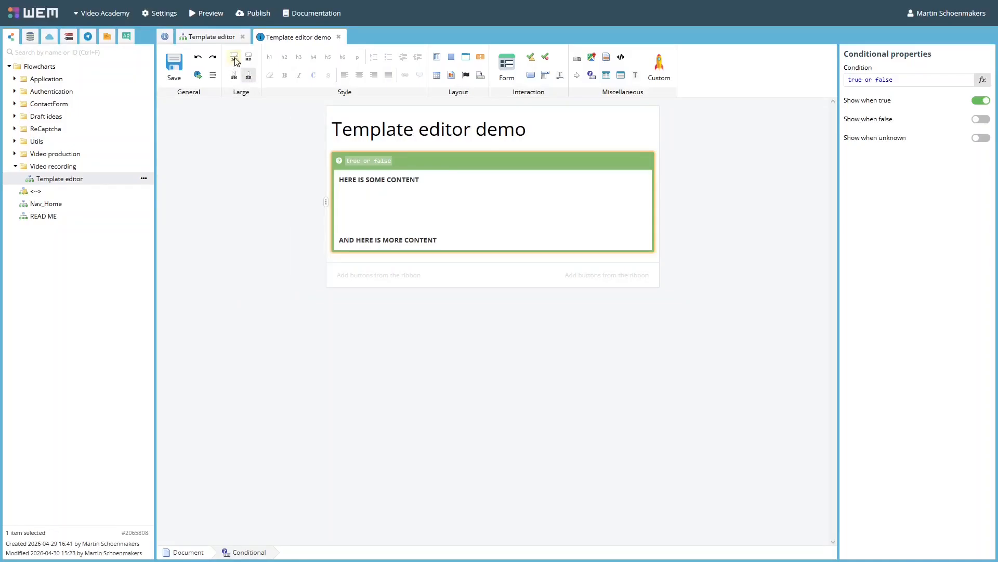
{"action": "left_click", "coordinate": [234, 58]}
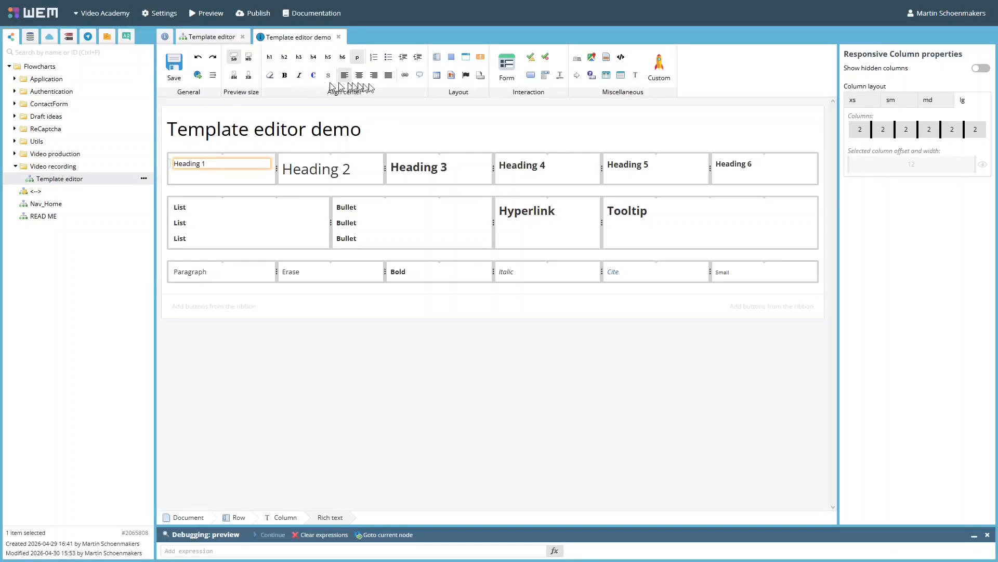
Step: Format the "Heading 1" text as an h1 heading and turn the three "List" lines into a numbered list
{"action": "left_click", "coordinate": [270, 57]}
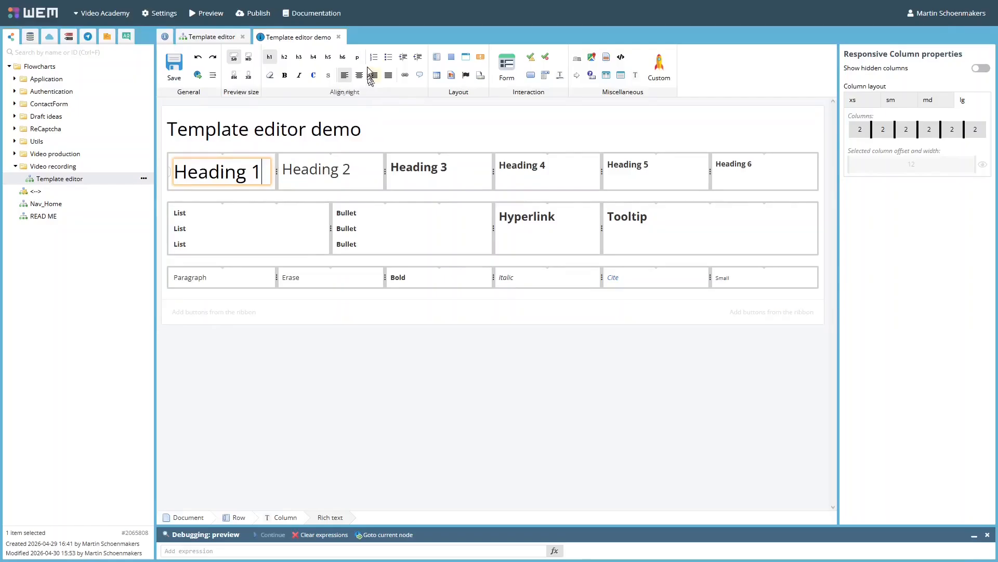
{"action": "left_click", "coordinate": [232, 224]}
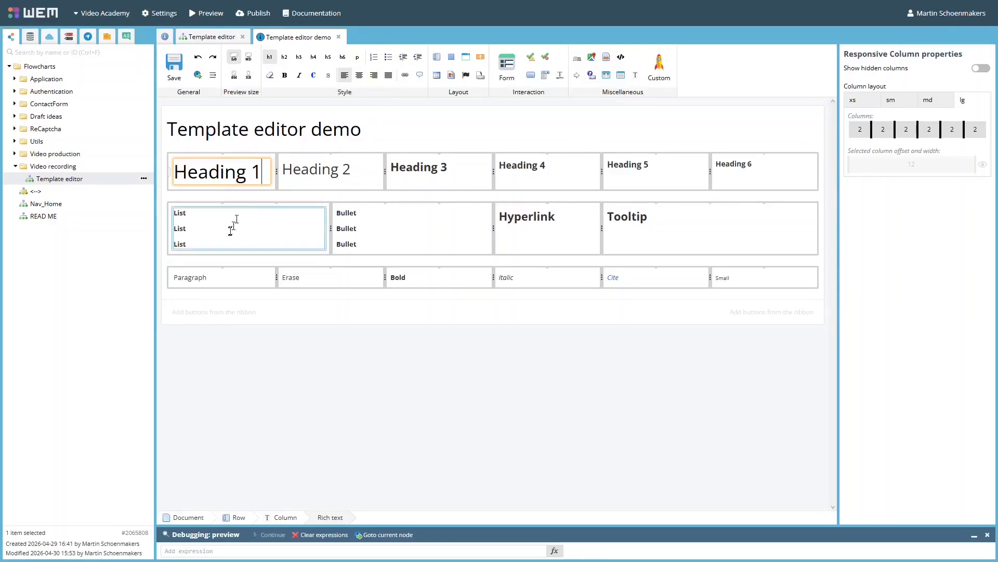
{"action": "triple_click", "coordinate": [230, 229]}
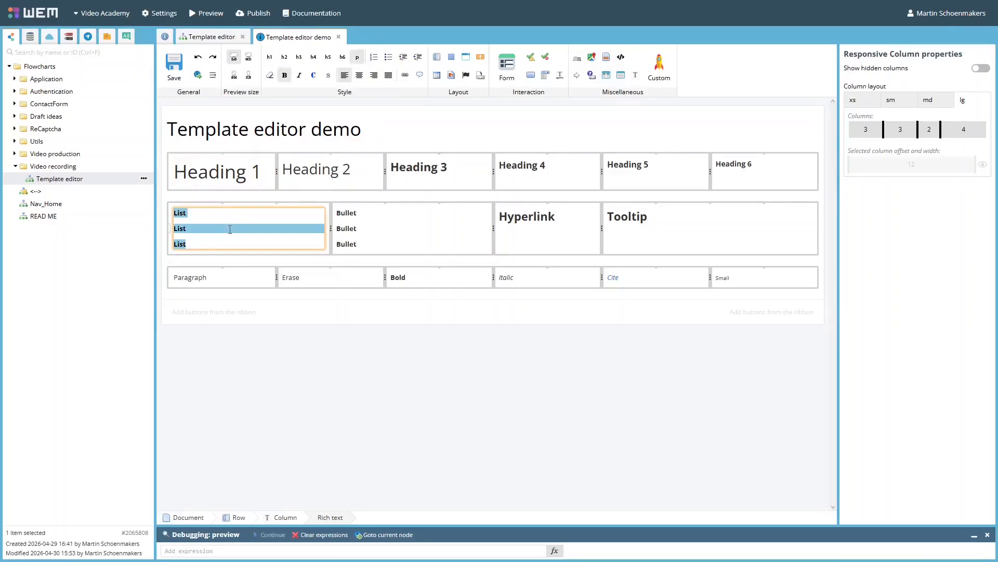
{"action": "left_click", "coordinate": [374, 57]}
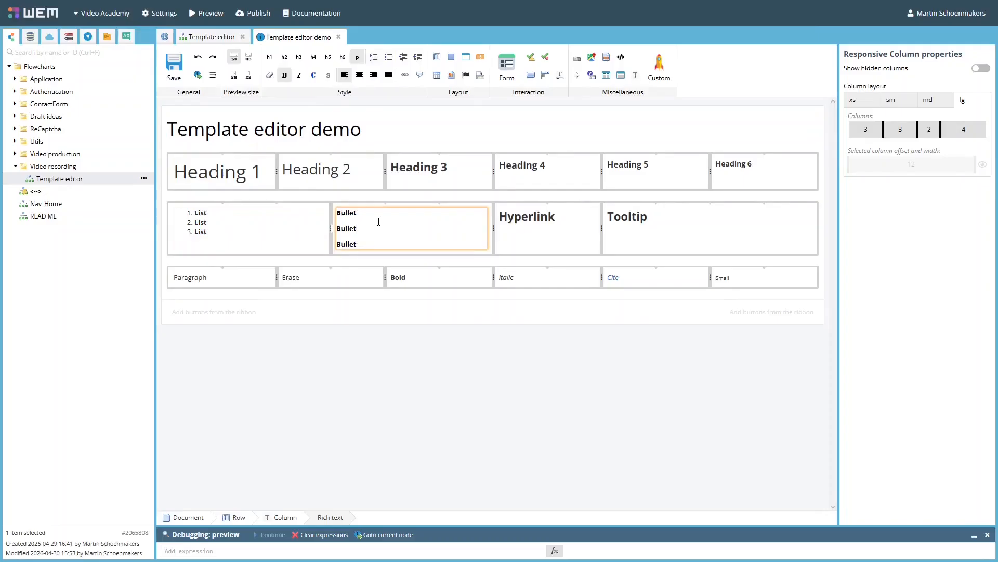
Step: Turn the three "Bullet" lines into a bulleted list
{"action": "key", "text": "ctrl+a"}
{"action": "left_click", "coordinate": [388, 56]}
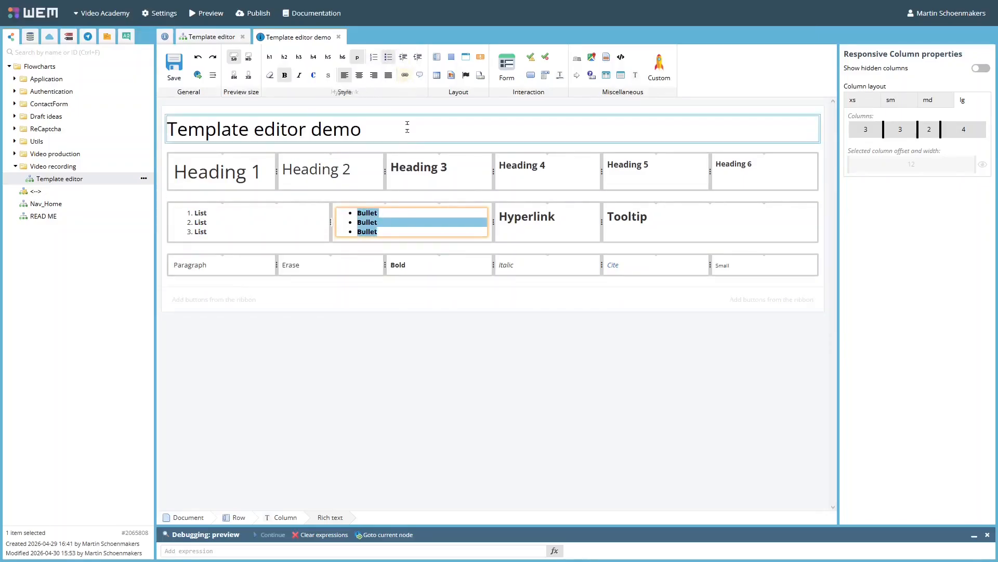
{"action": "left_click", "coordinate": [408, 216]}
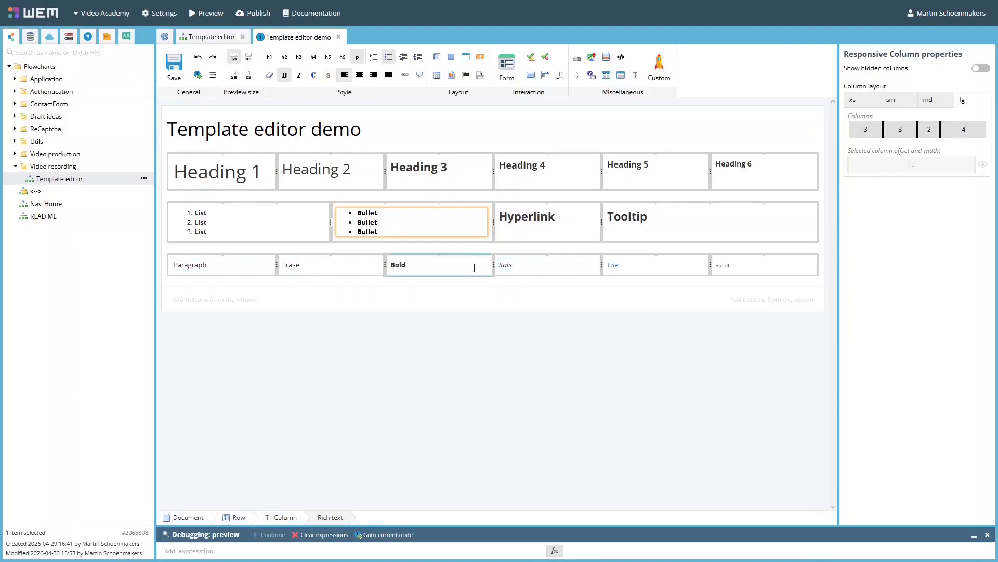
Step: Try the center, right and justified alignments on the "Erase" paragraph
{"action": "left_click", "coordinate": [340, 267]}
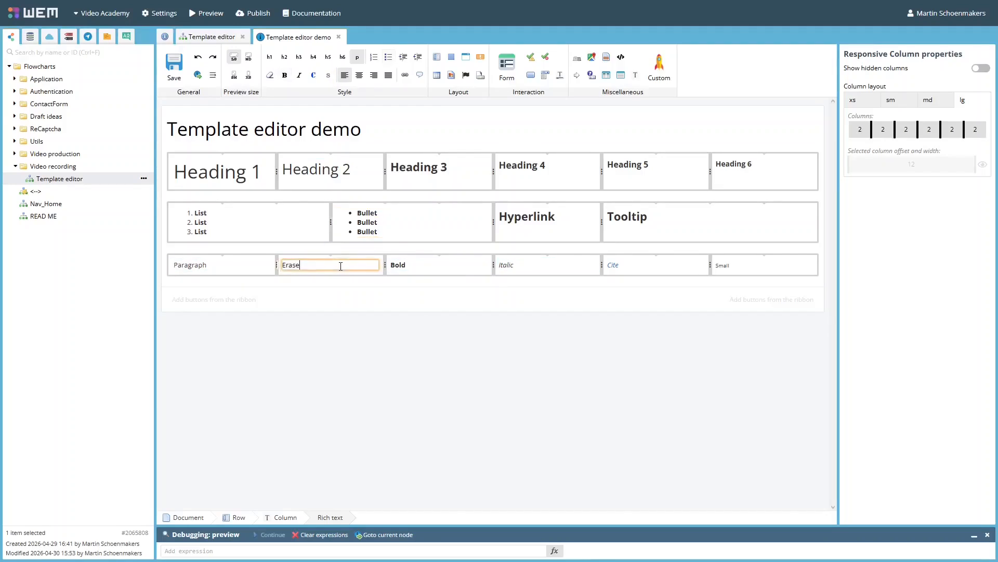
{"action": "left_click", "coordinate": [360, 76]}
{"action": "left_click", "coordinate": [374, 76]}
{"action": "left_click", "coordinate": [389, 76]}
Step: Convert the word "Hyperlink" into a hyperlink and display its properties
{"action": "double_click", "coordinate": [528, 215]}
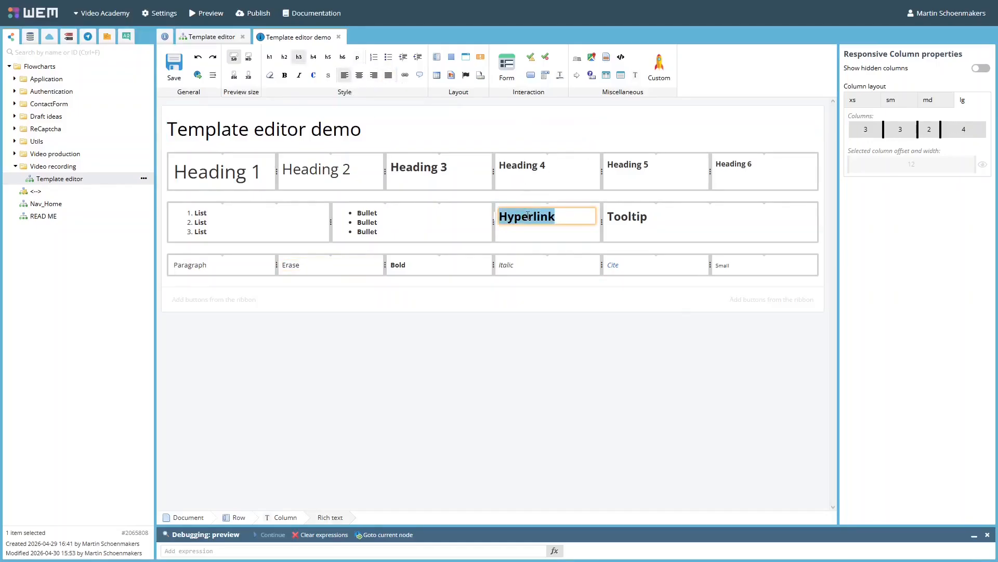
{"action": "left_click", "coordinate": [405, 76]}
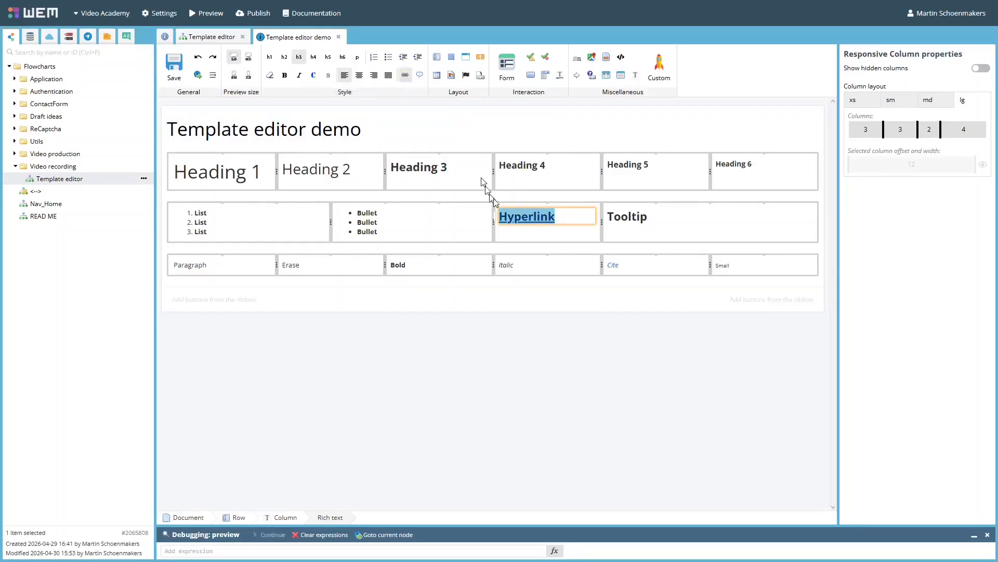
{"action": "double_click", "coordinate": [522, 217]}
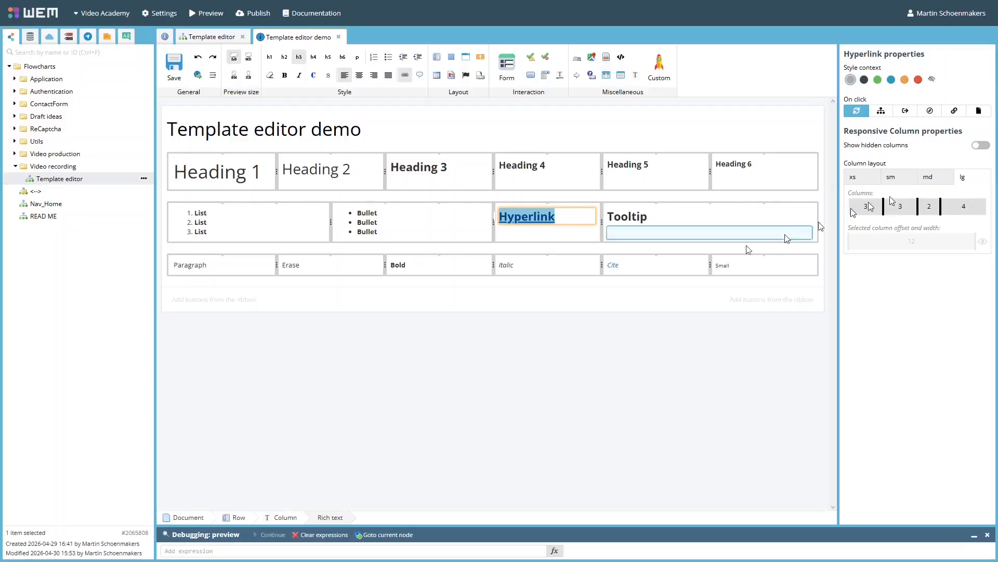
Step: Add a tooltip to the word "Tooltip" and open the tooltip's content for editing
{"action": "double_click", "coordinate": [627, 217]}
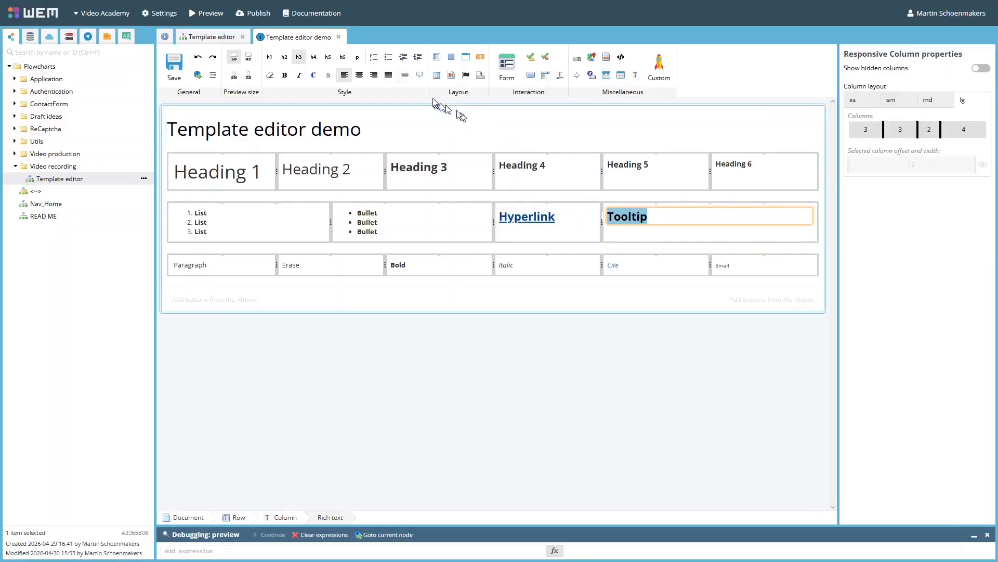
{"action": "left_click", "coordinate": [420, 77]}
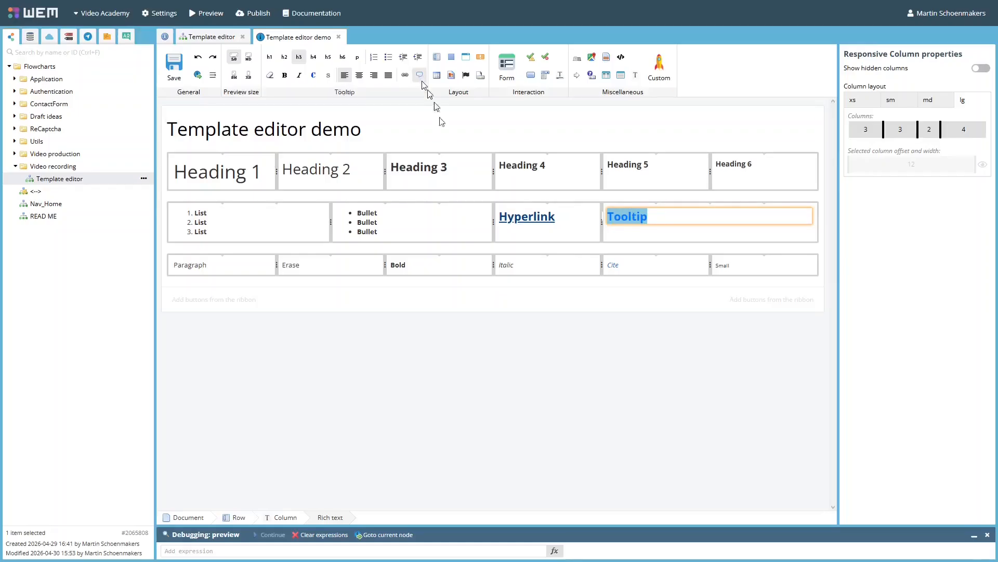
{"action": "left_click", "coordinate": [628, 213]}
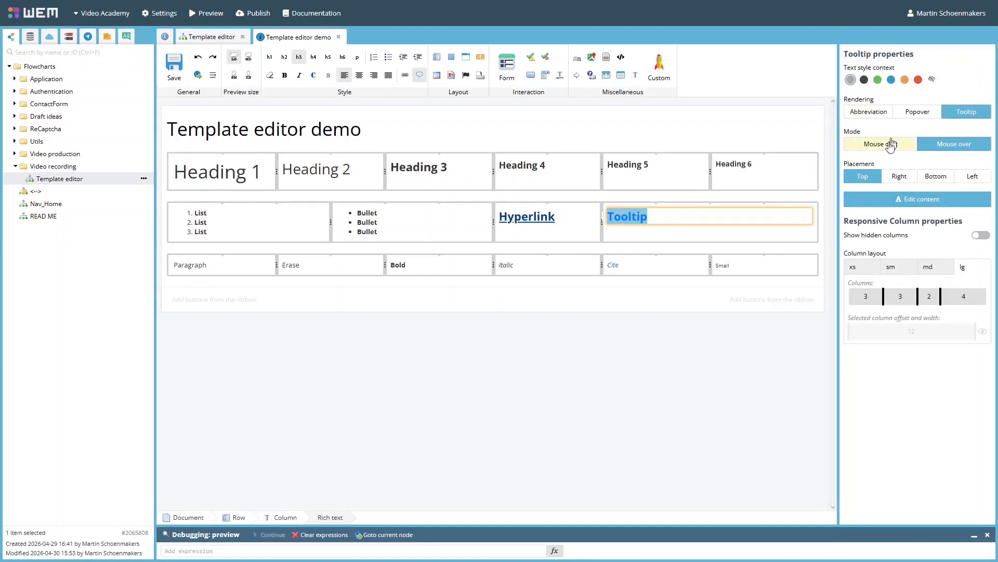
{"action": "left_click", "coordinate": [911, 198]}
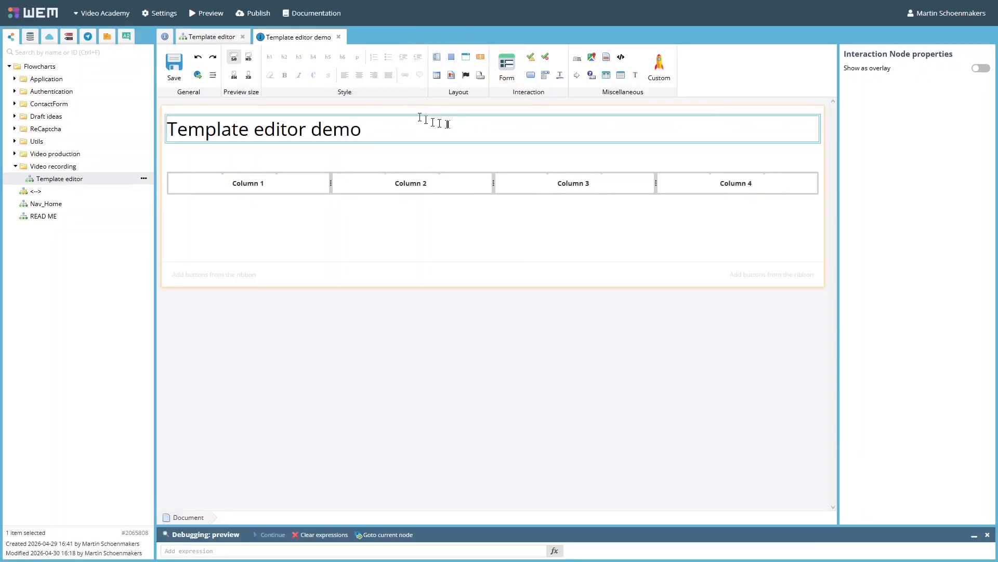
Step: Insert a responsive row below the "Template editor demo" heading and split it into four columns of width 3
{"action": "left_click_drag", "start_coordinate": [437, 56], "coordinate": [379, 153]}
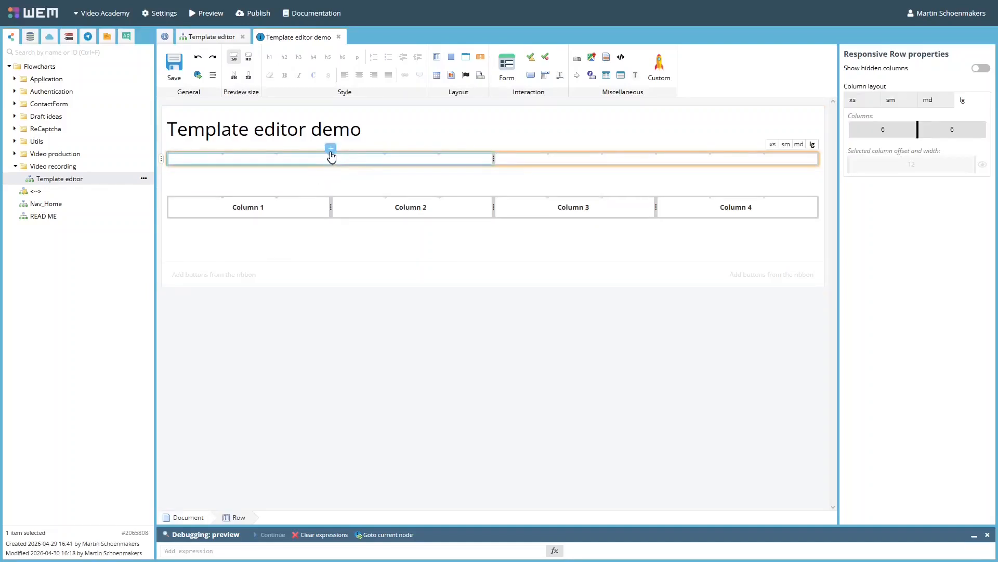
{"action": "left_click", "coordinate": [331, 149]}
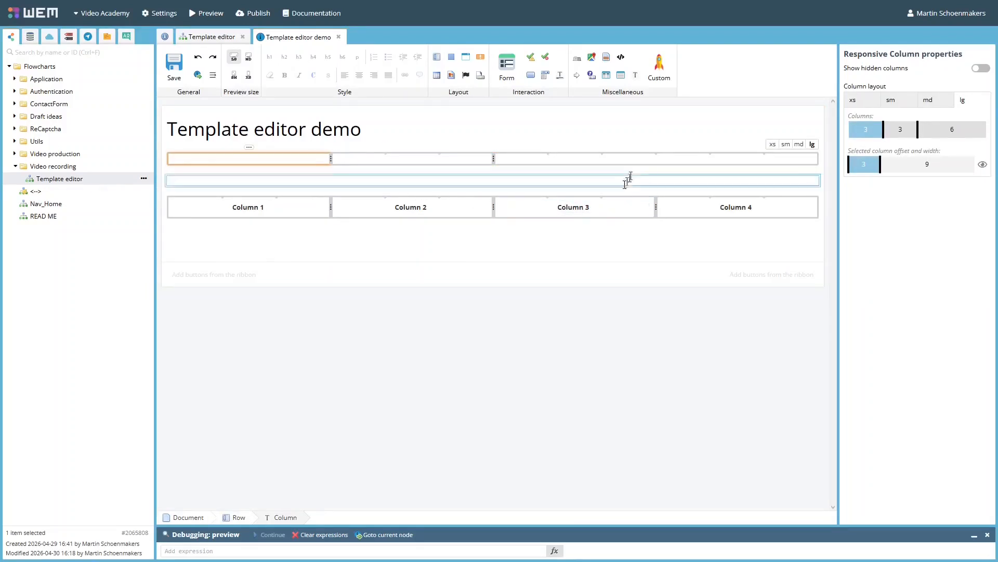
{"action": "left_click", "coordinate": [656, 149]}
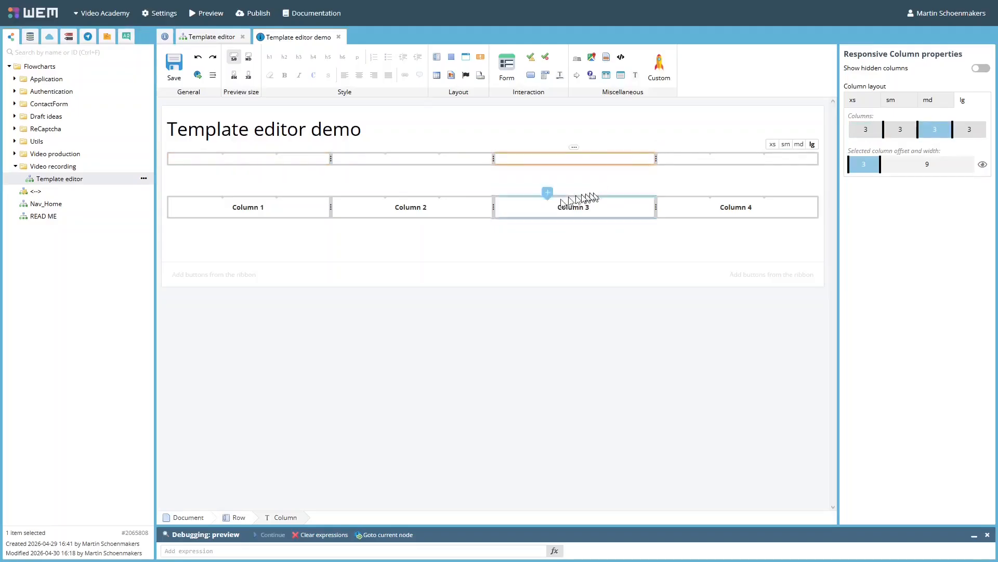
Step: Preview the four-column row at medium, small and extra small sizes and toggle the selected column's visibility for the xs size
{"action": "left_click", "coordinate": [249, 58]}
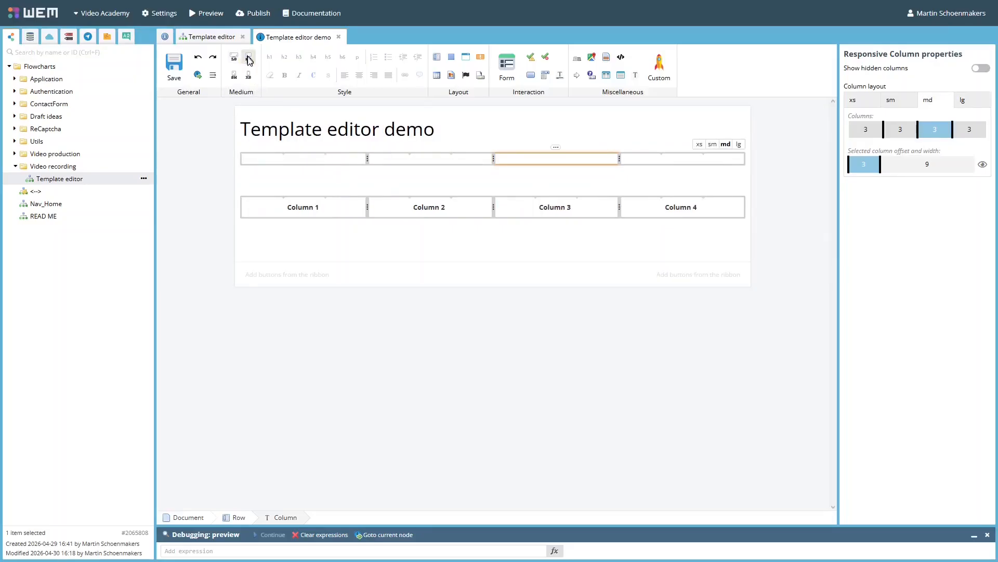
{"action": "left_click", "coordinate": [234, 75]}
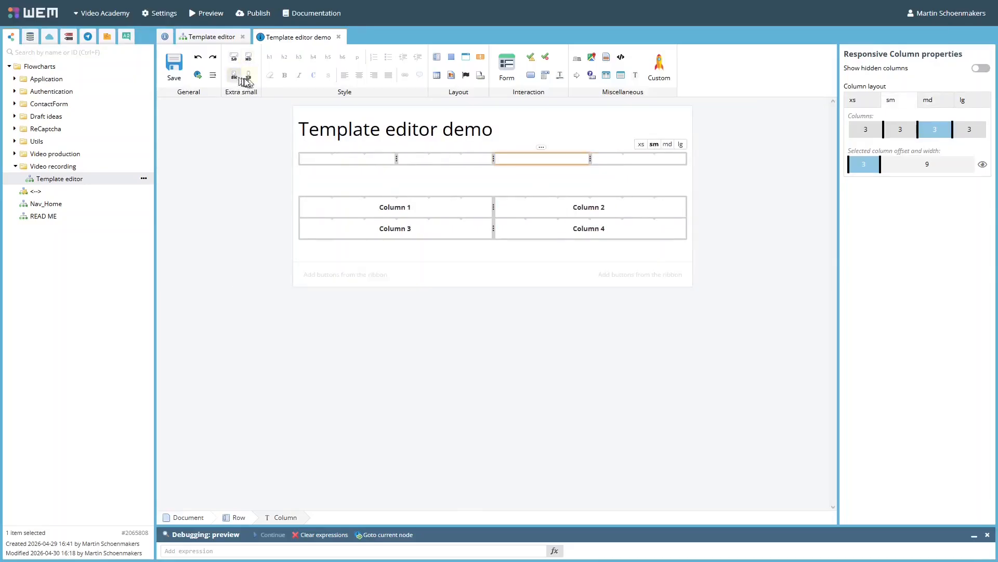
{"action": "left_click", "coordinate": [249, 76]}
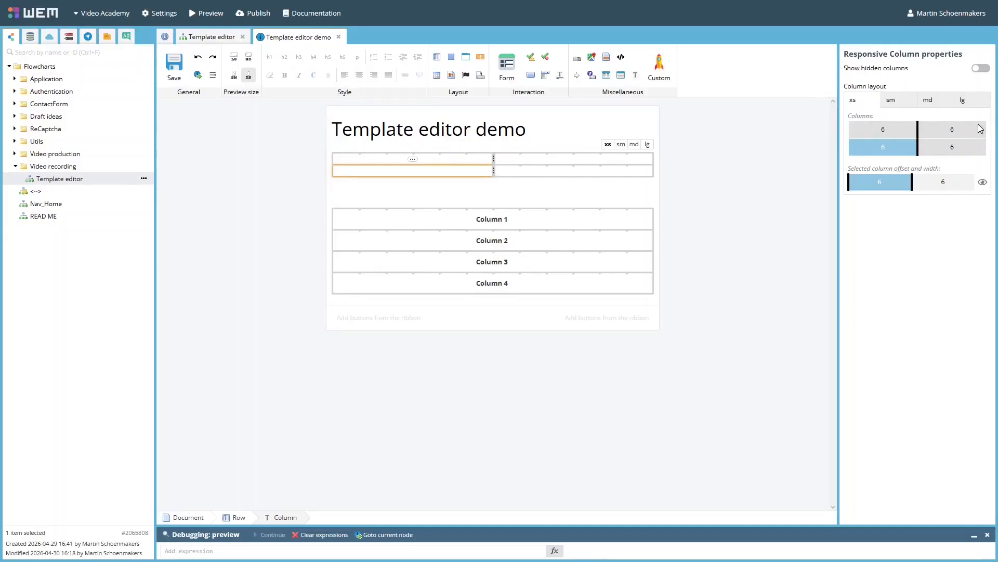
{"action": "left_click", "coordinate": [983, 183]}
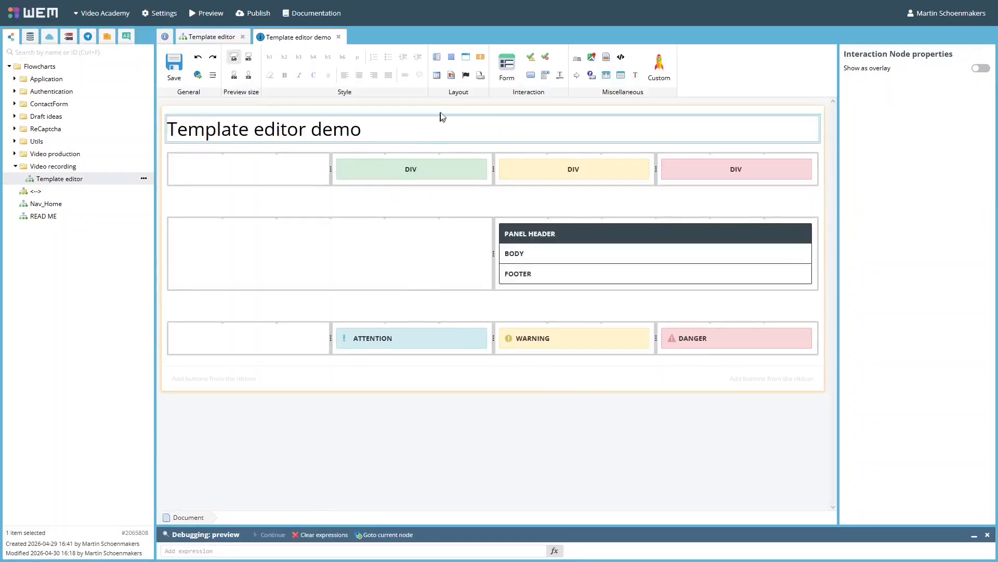
Step: Insert a div into the empty column of the first row and fill it with "CONTENT FOR THIS ELEMENT"
{"action": "left_click_drag", "start_coordinate": [452, 58], "coordinate": [260, 175]}
{"action": "left_click", "coordinate": [254, 171]}
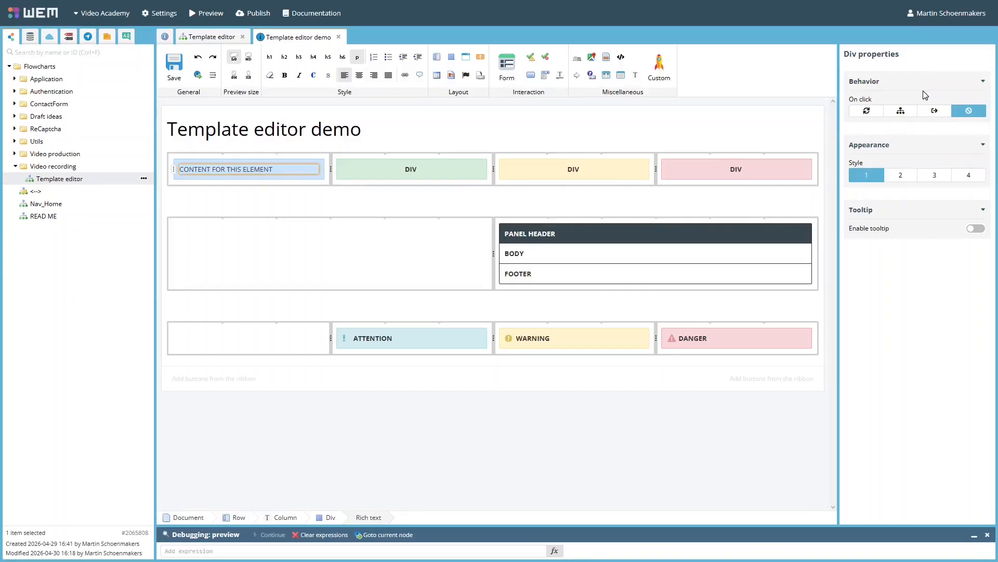
Step: Insert a panel into the empty column of the middle row, show its footer and enter "CONTENT FOR THIS ELEMENT" in its body
{"action": "left_click_drag", "start_coordinate": [465, 58], "coordinate": [276, 243]}
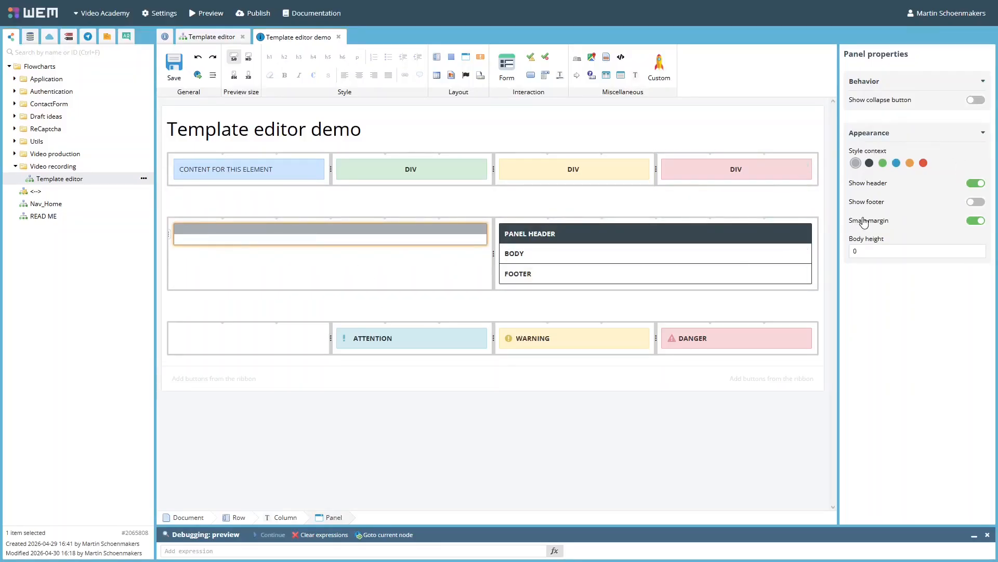
{"action": "left_click", "coordinate": [976, 202]}
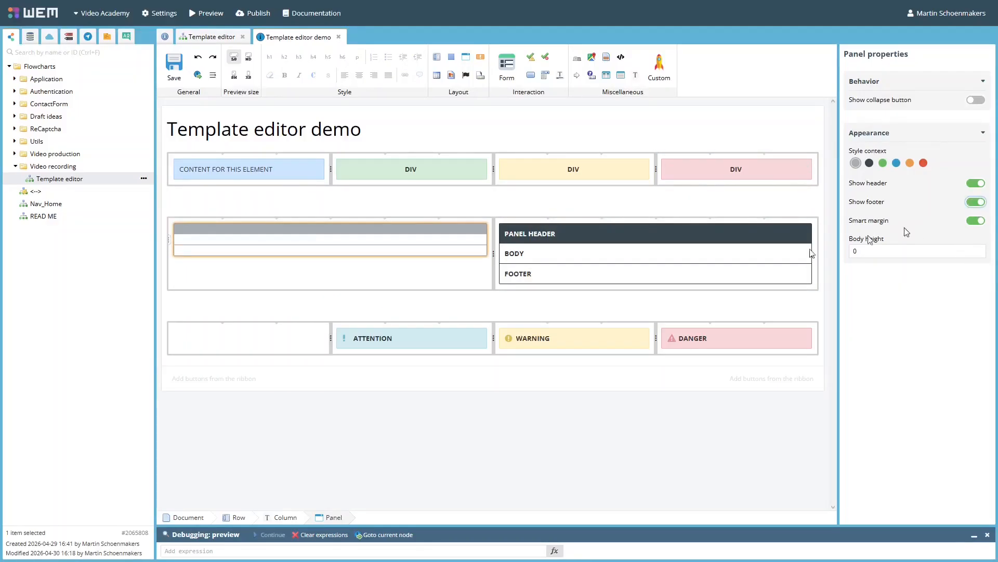
{"action": "left_click", "coordinate": [306, 244]}
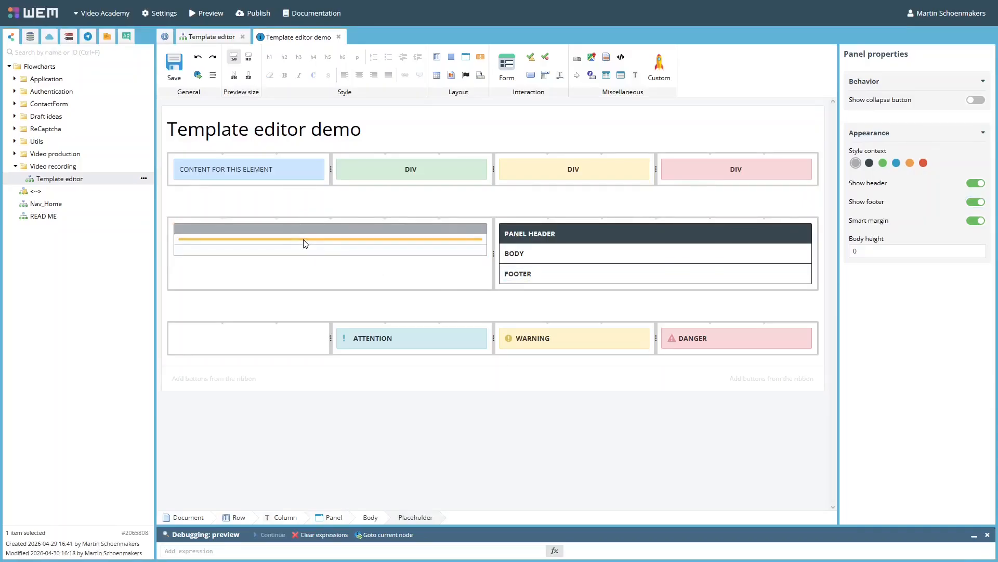
{"action": "type", "text": "CONTENT FOR THIS ELEMENT"}
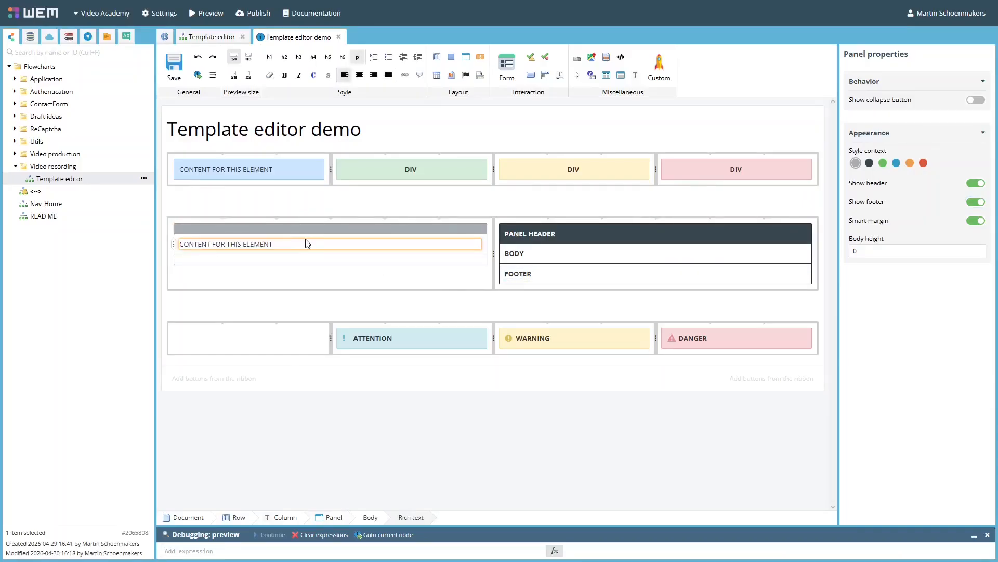
Step: Enable the panel's collapse button and inspect the expression that determines when the body is expanded, leaving it as true
{"action": "left_click", "coordinate": [976, 100]}
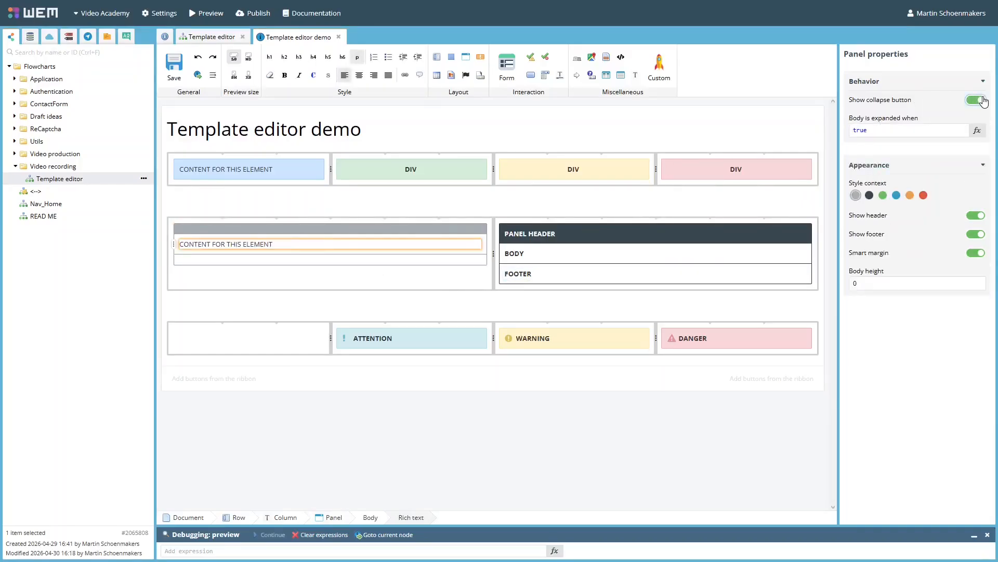
{"action": "left_click", "coordinate": [860, 134]}
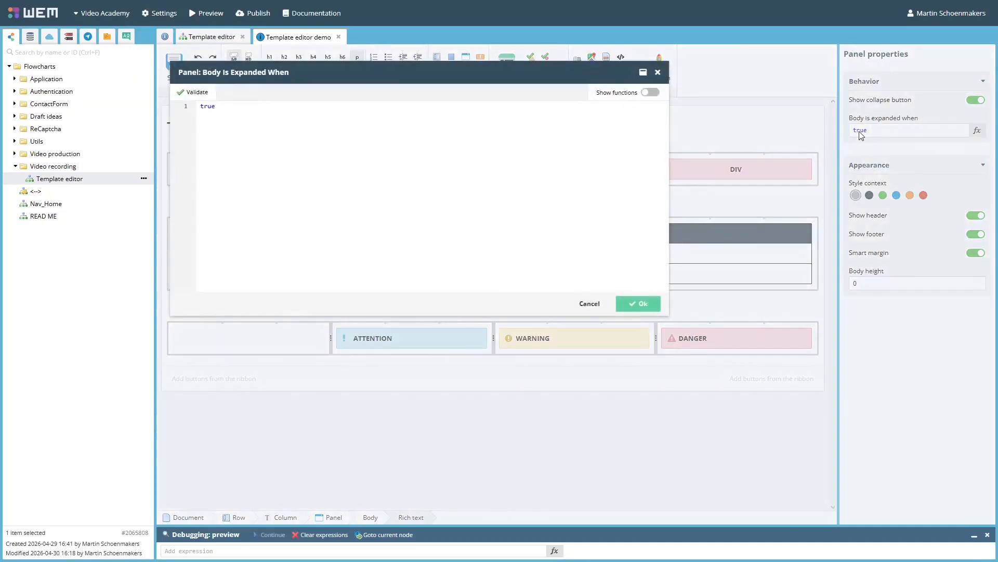
{"action": "left_click", "coordinate": [590, 304]}
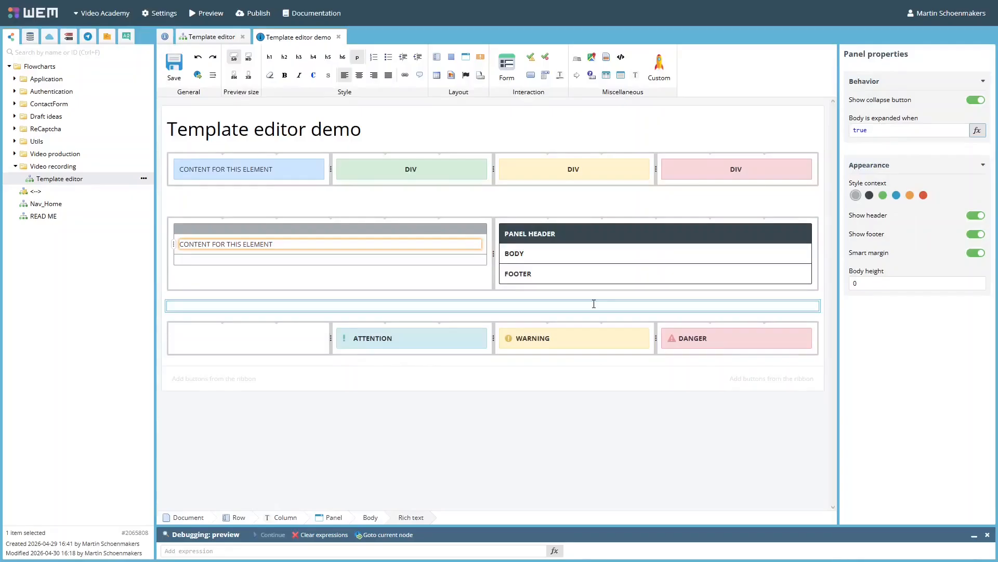
Step: Insert an alert into the empty column of the last row, give it the green style context and open its icon selection
{"action": "left_click_drag", "start_coordinate": [481, 56], "coordinate": [257, 338]}
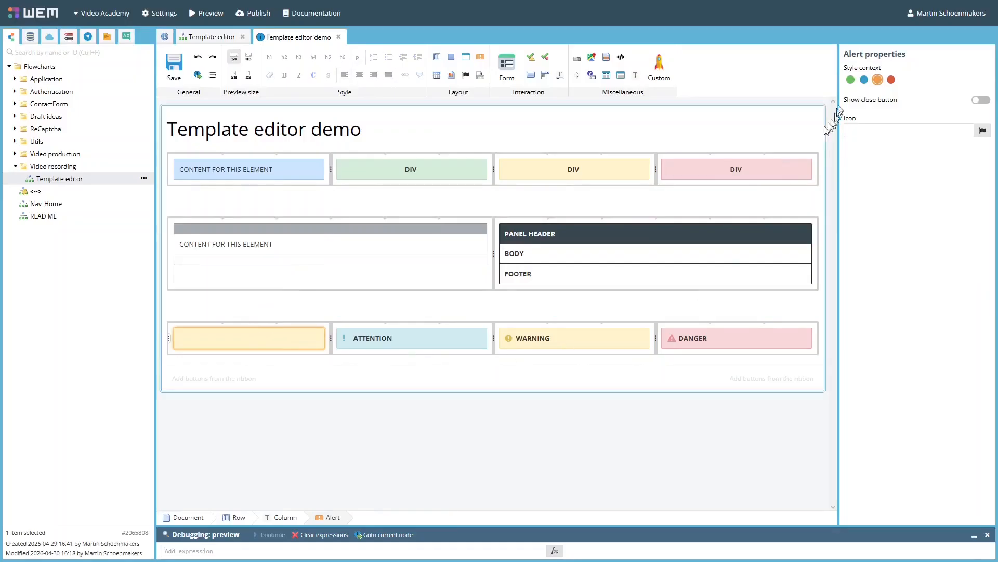
{"action": "left_click", "coordinate": [851, 80]}
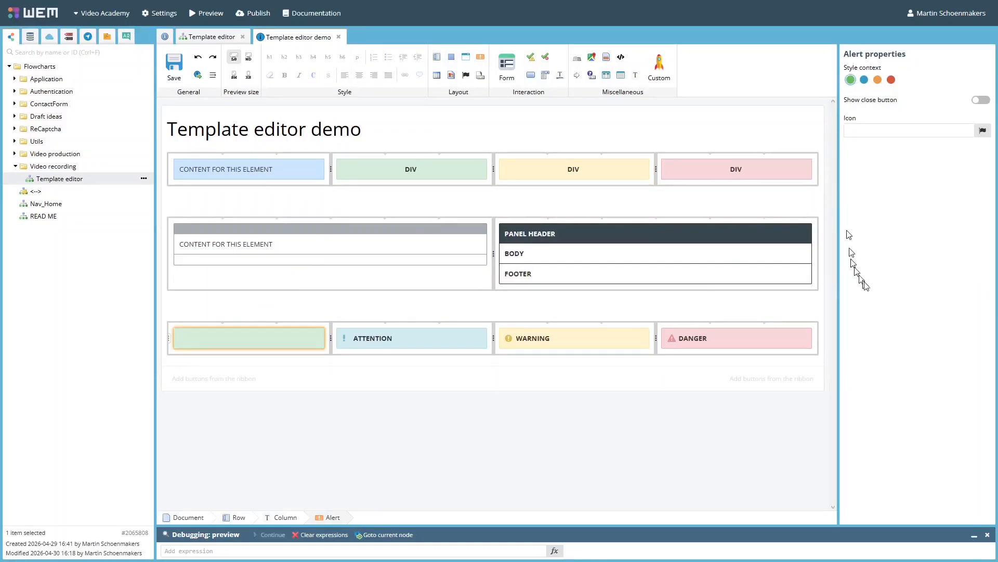
{"action": "left_click", "coordinate": [983, 131]}
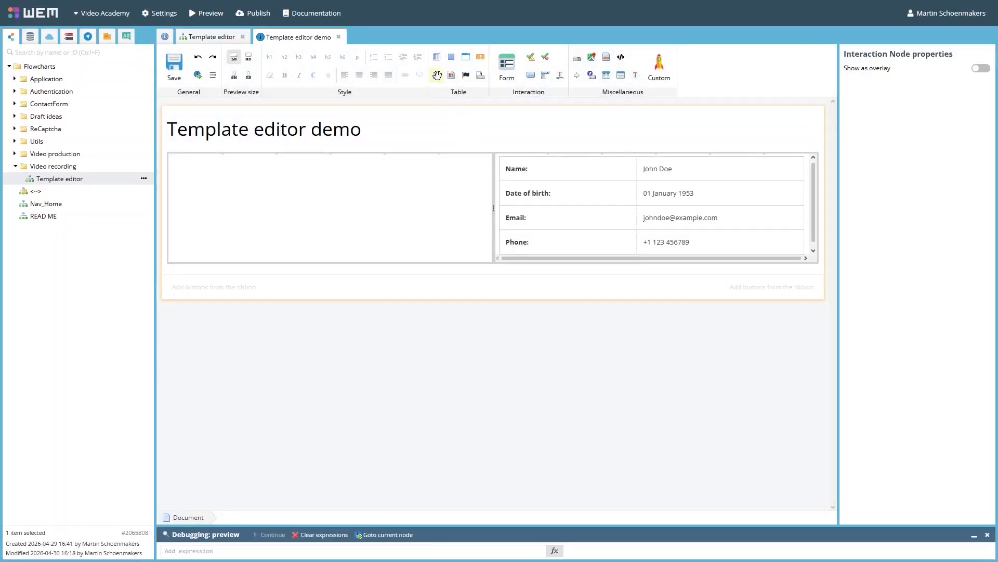
Step: Insert a table into the empty column beside the contact details and expand it to three columns and three rows
{"action": "left_click_drag", "start_coordinate": [437, 76], "coordinate": [307, 168]}
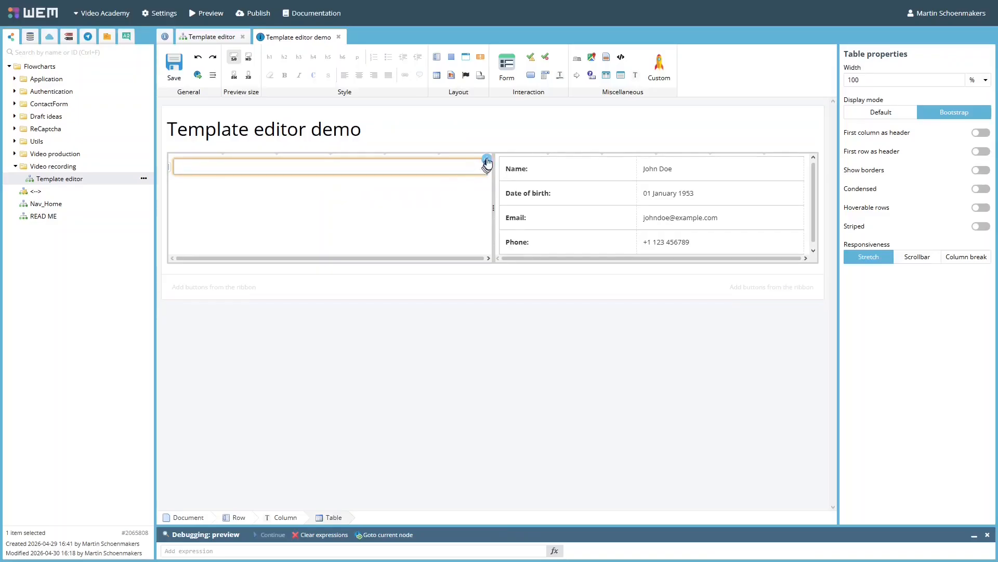
{"action": "left_click", "coordinate": [174, 176]}
{"action": "left_click", "coordinate": [174, 177]}
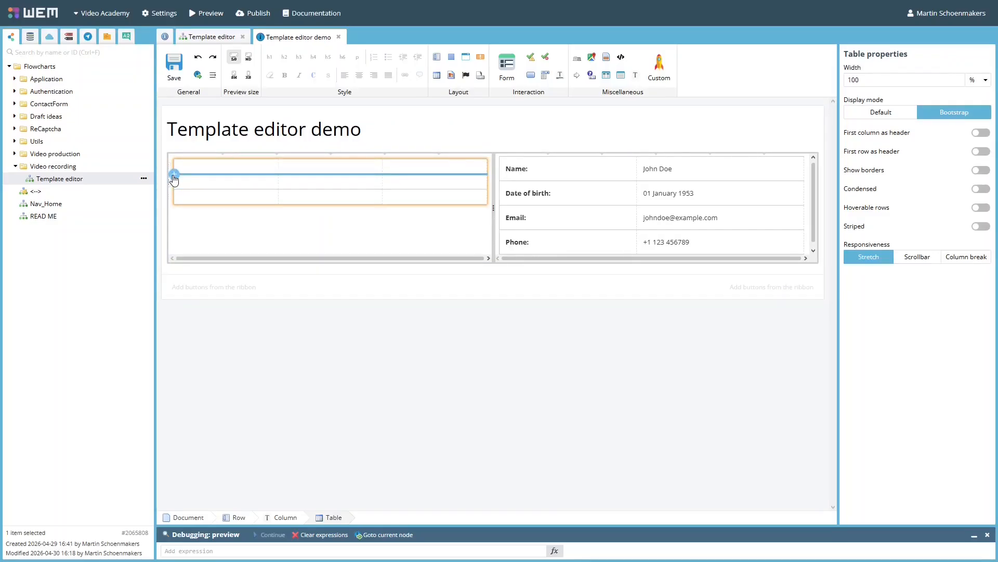
Step: Enter "CELL CONTENT" in every cell of the new table's first row and first column
{"action": "left_click", "coordinate": [212, 171]}
{"action": "type", "text": "CELL CONTENT"}
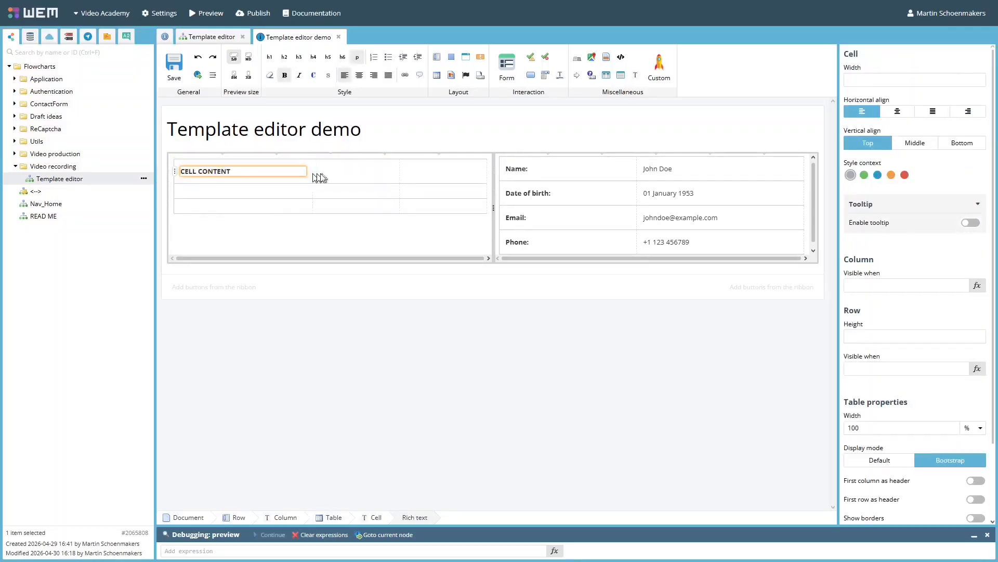
{"action": "left_click", "coordinate": [338, 172]}
{"action": "type", "text": "CELL CONTENT"}
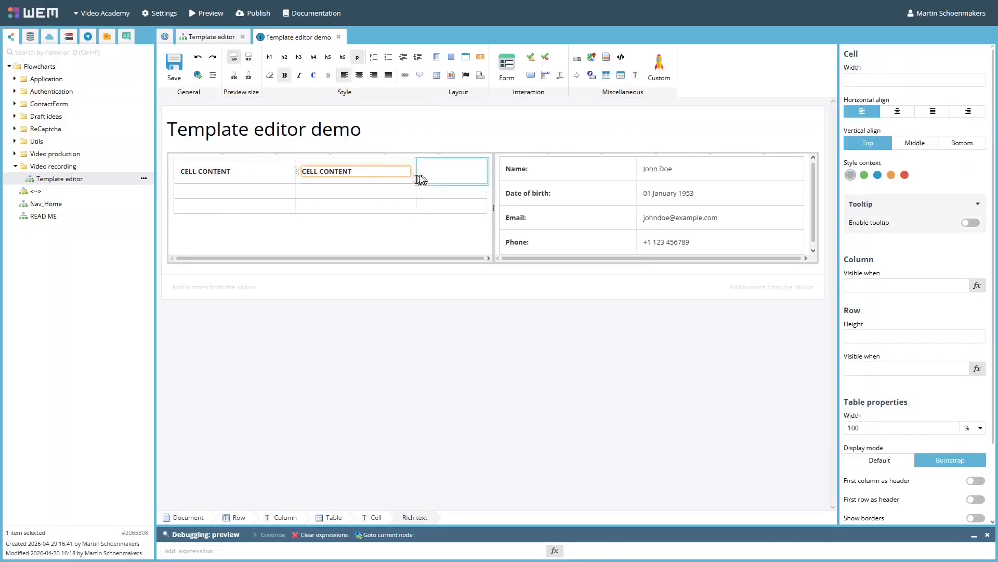
{"action": "left_click", "coordinate": [440, 170]}
{"action": "type", "text": "CELL CONTENT"}
{"action": "left_click", "coordinate": [228, 190]}
{"action": "type", "text": "CELL CONTENT"}
{"action": "left_click", "coordinate": [217, 217]}
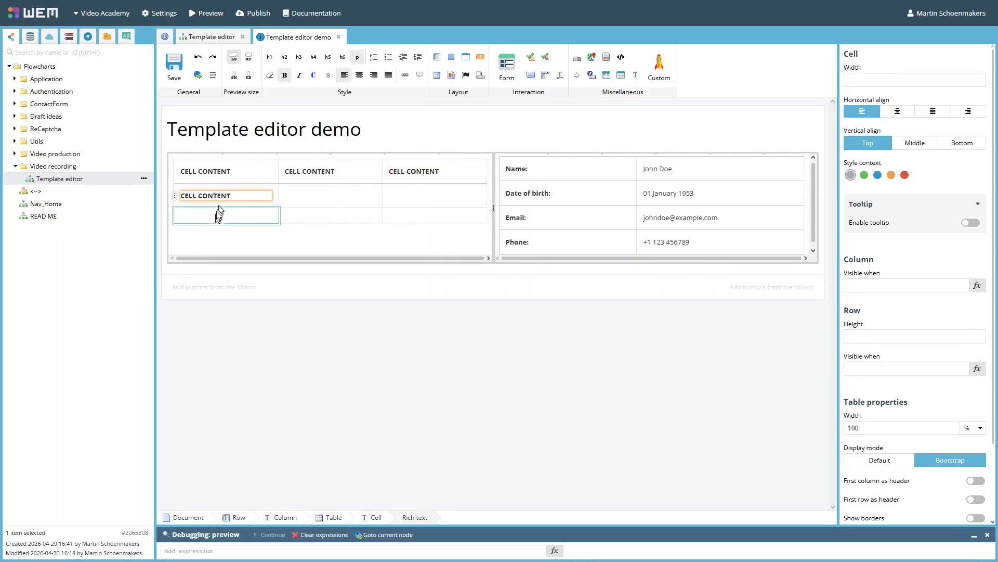
{"action": "type", "text": "CELL CONTENT"}
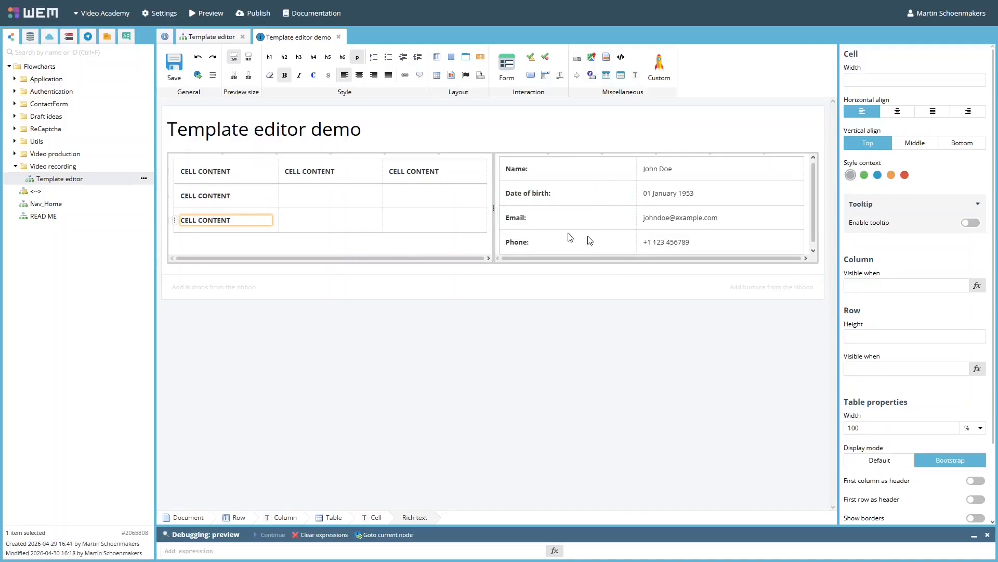
Step: Set the width of the table's first cell to 25% and review the remaining table properties
{"action": "left_click", "coordinate": [409, 196]}
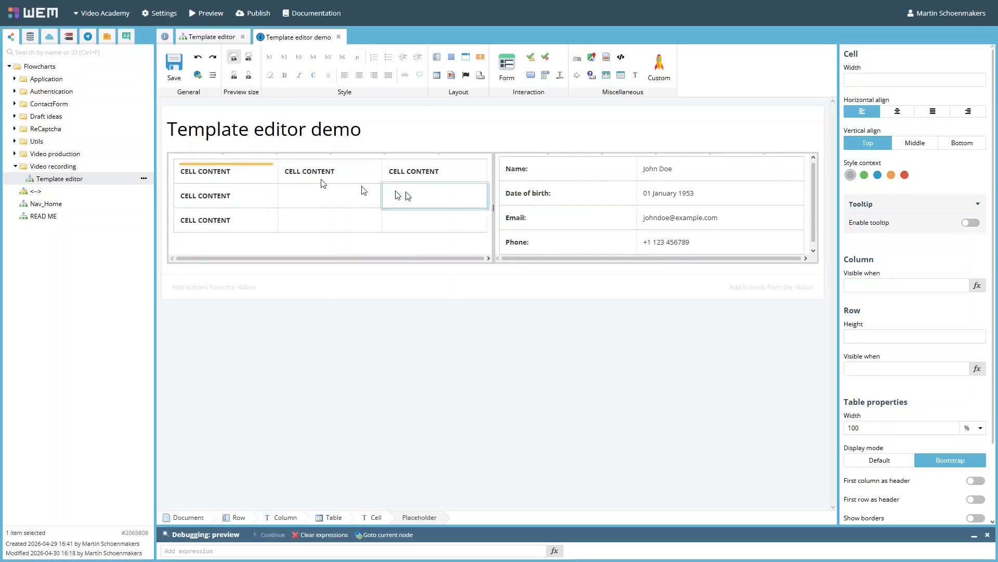
{"action": "left_click", "coordinate": [872, 81]}
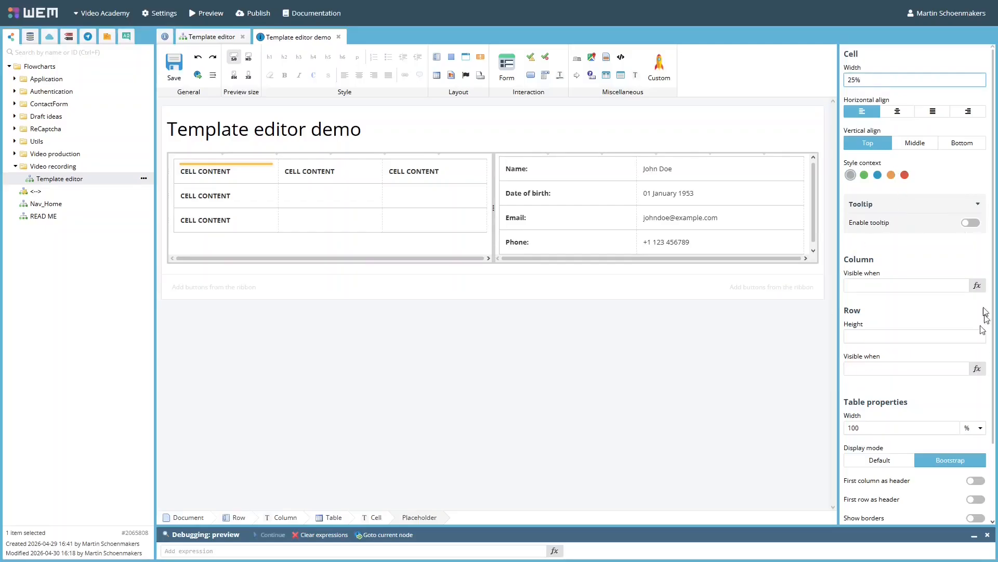
{"action": "scroll", "coordinate": [921, 385], "scroll_direction": "down", "scroll_amount": 2}
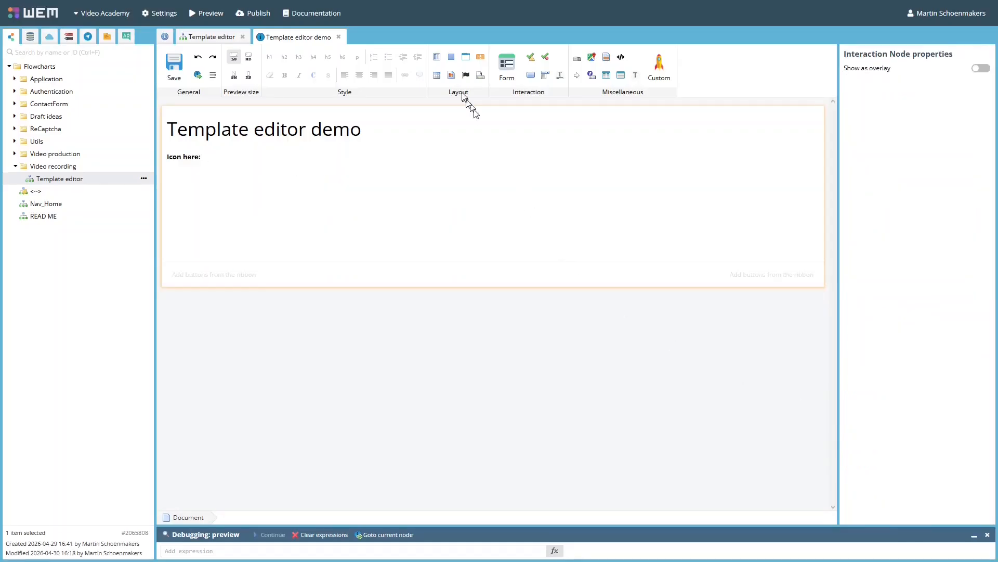
Step: Insert the image WEM 5.0.png from the Application folder below the "Icon here:" text and make it responsive
{"action": "left_click_drag", "start_coordinate": [452, 75], "coordinate": [398, 210]}
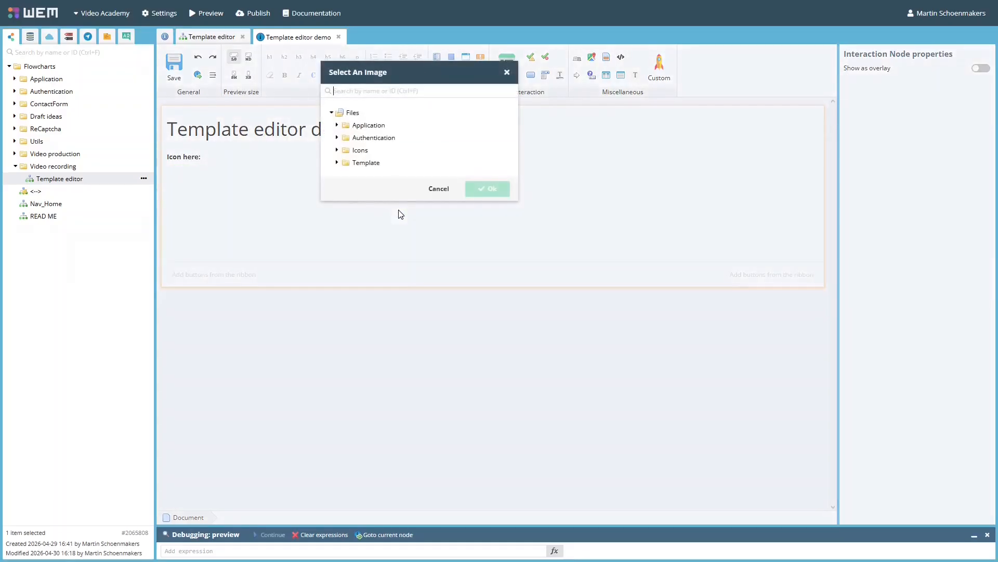
{"action": "left_click", "coordinate": [339, 126]}
{"action": "left_click", "coordinate": [370, 227]}
{"action": "left_click", "coordinate": [487, 314]}
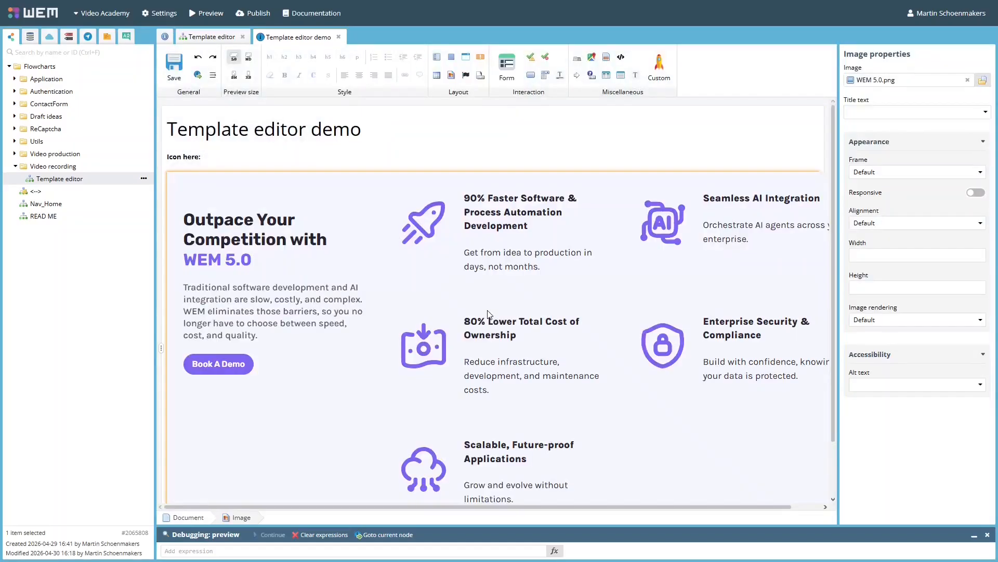
{"action": "left_click", "coordinate": [979, 194]}
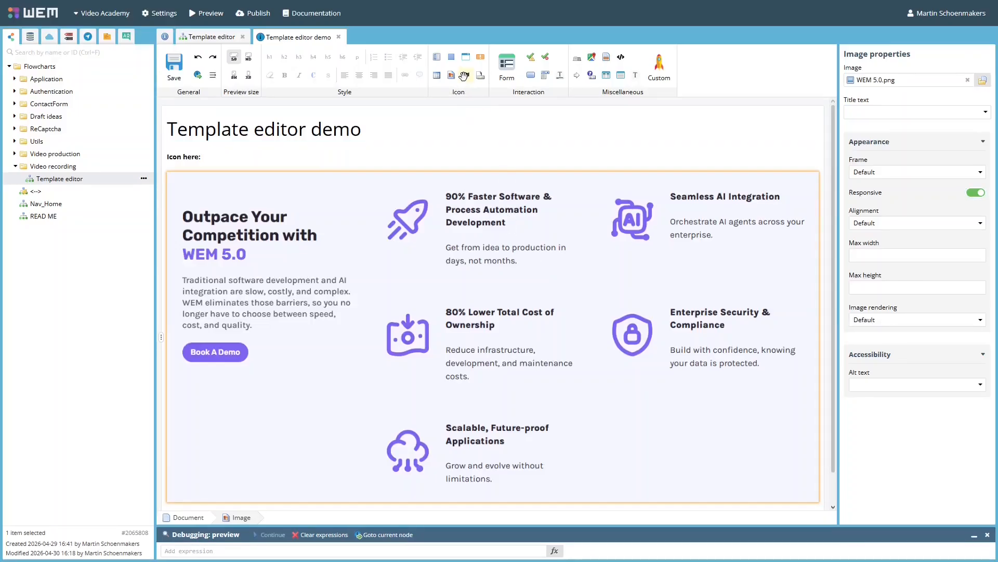
Step: Insert the warning triangle icon after "Icon here:" and add a label with the expression "This is a dynamic label."
{"action": "left_click_drag", "start_coordinate": [462, 76], "coordinate": [266, 156]}
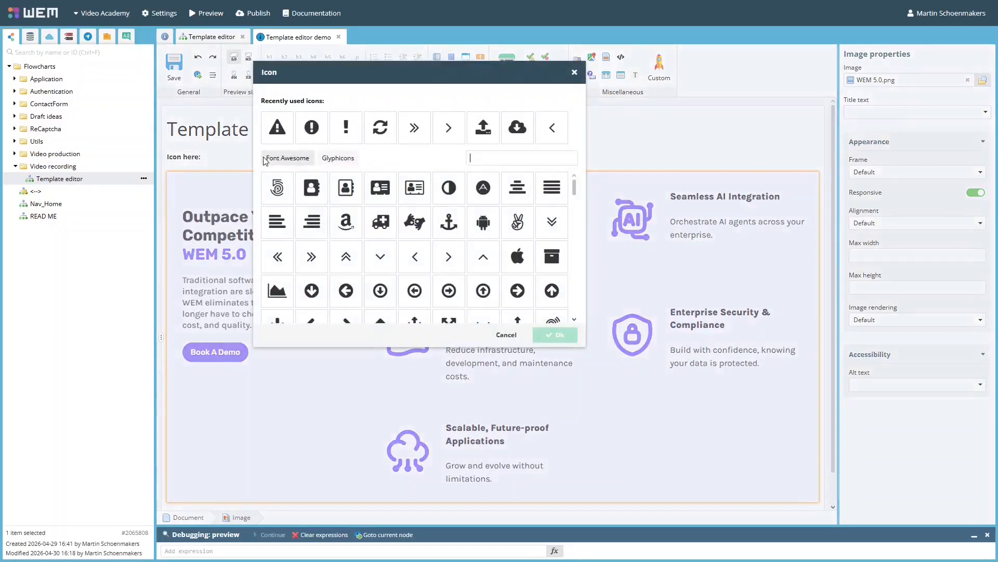
{"action": "left_click", "coordinate": [562, 337]}
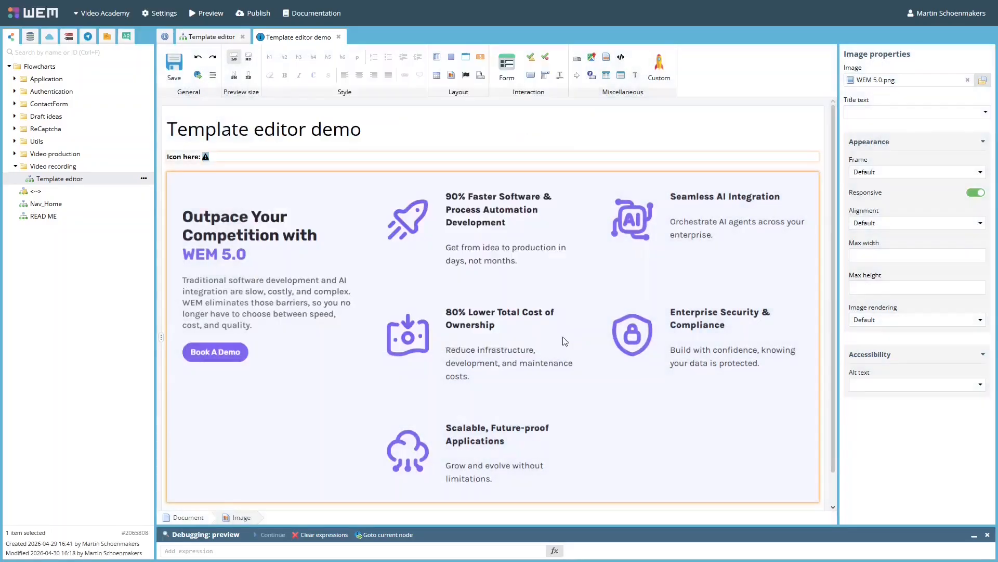
{"action": "left_click_drag", "start_coordinate": [481, 77], "coordinate": [383, 163]}
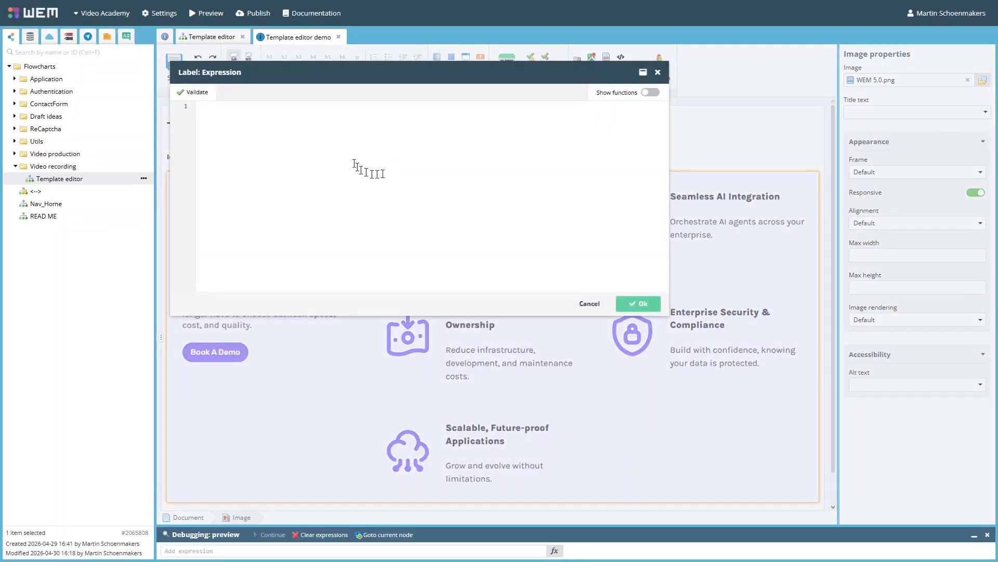
{"action": "type", "text": "\"This is a dynamic label.\""}
{"action": "left_click", "coordinate": [627, 307]}
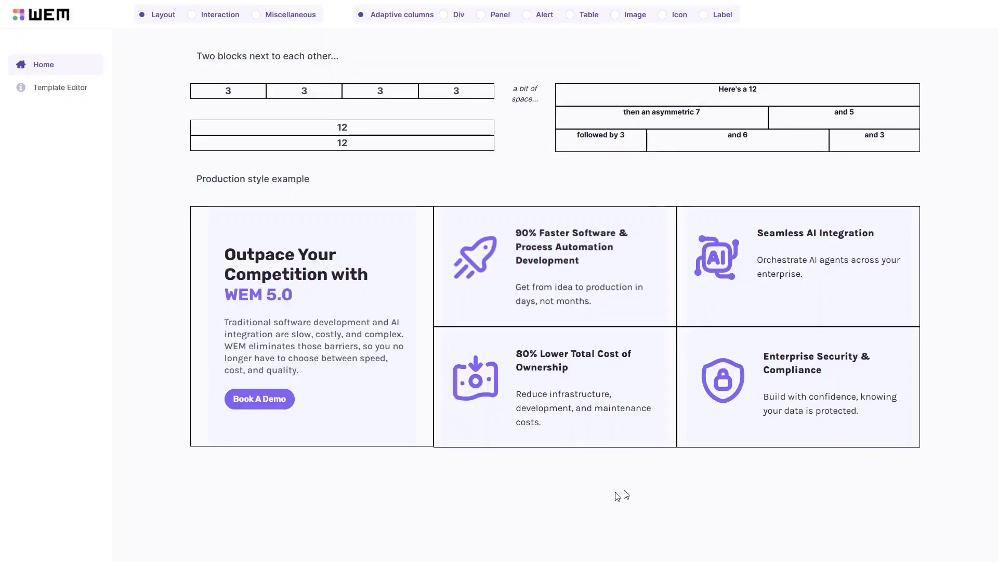
Step: In the running portal, narrow the adaptive columns page with the browser's developer tools to examine how its blocks restack, and close the tools
{"action": "key", "text": "ctrl+shift+i"}
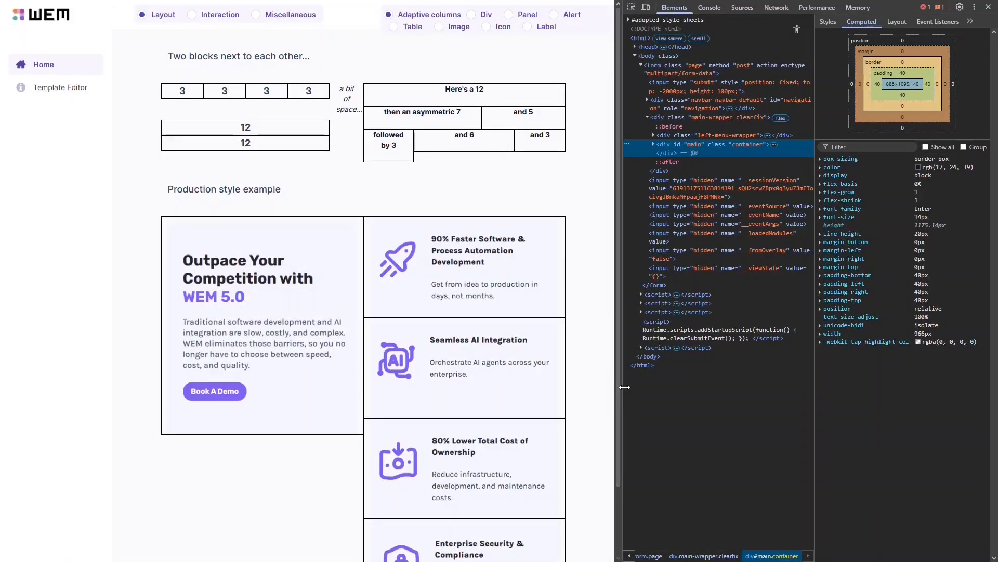
{"action": "left_click_drag", "start_coordinate": [619, 387], "coordinate": [271, 358]}
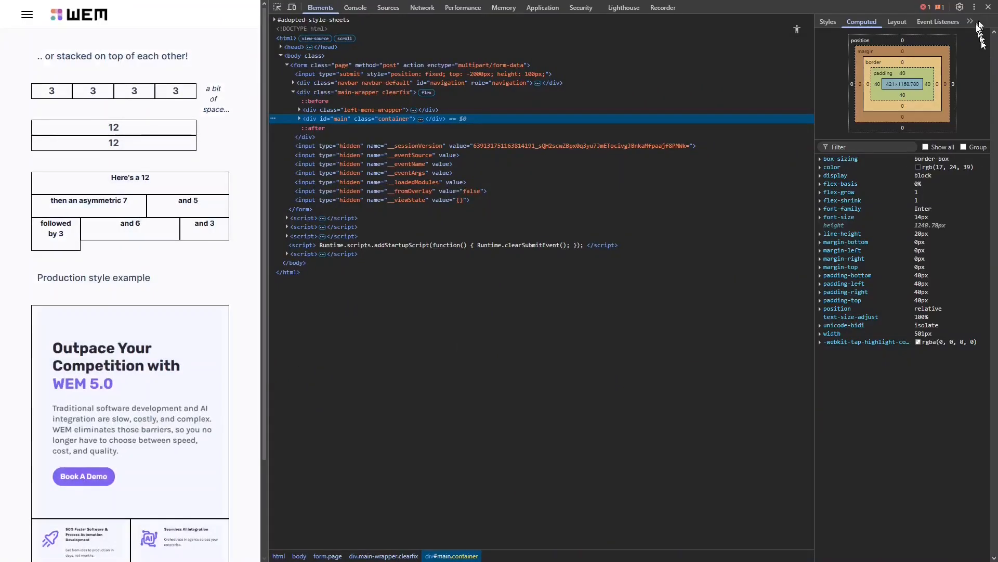
{"action": "left_click", "coordinate": [988, 7]}
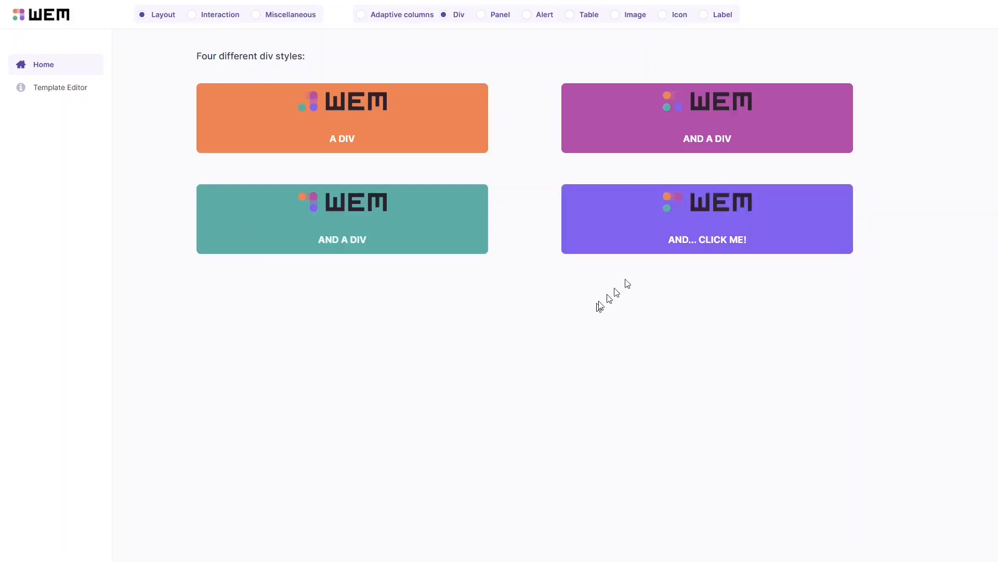
Step: In the running portal, open and close the clickable div's overlay, and expand the panels on the panel styles page
{"action": "left_click", "coordinate": [668, 225]}
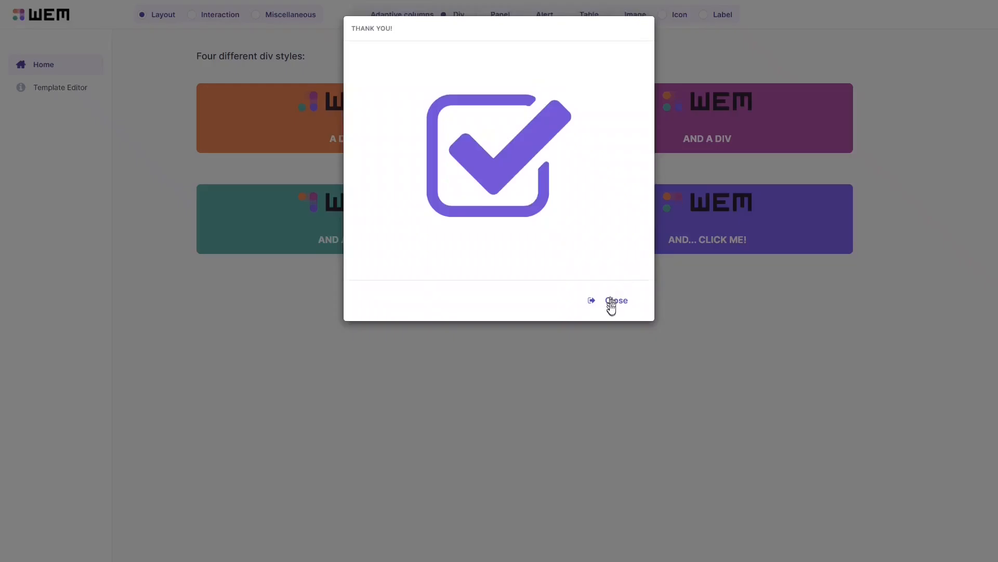
{"action": "left_click", "coordinate": [617, 301]}
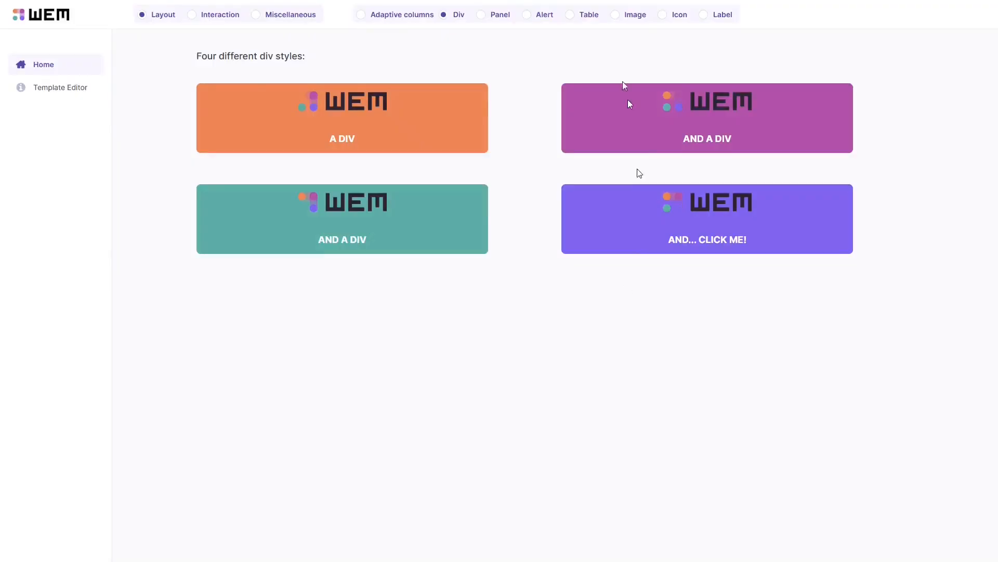
{"action": "left_click", "coordinate": [502, 18]}
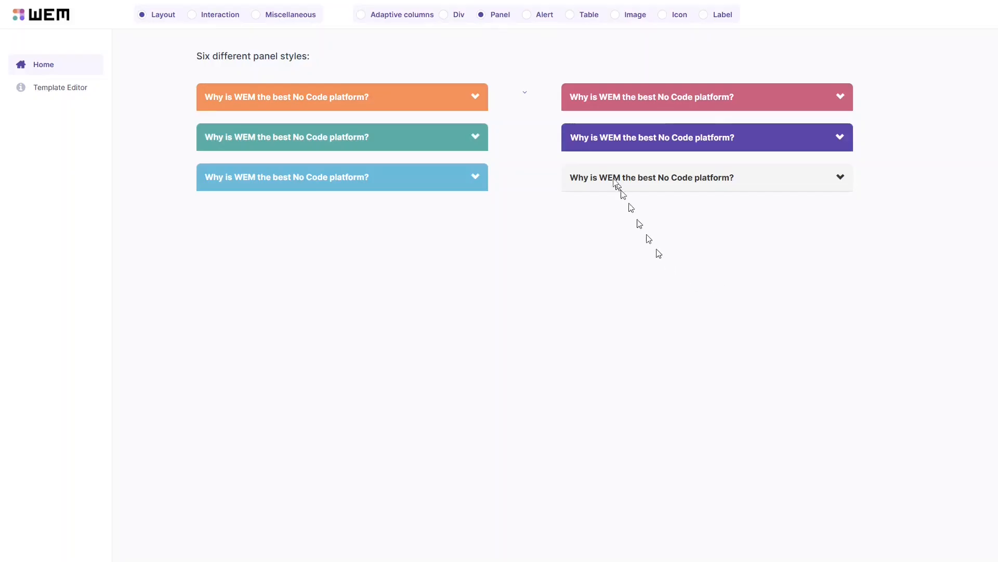
{"action": "left_click", "coordinate": [525, 93]}
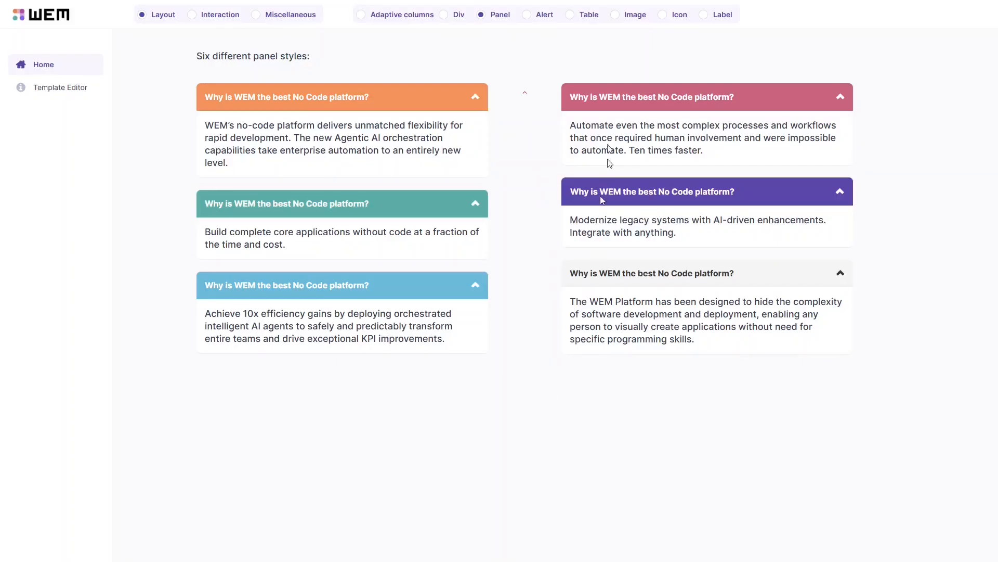
Step: View the alert, table, image, icon and label example pages in the running portal
{"action": "left_click", "coordinate": [543, 14]}
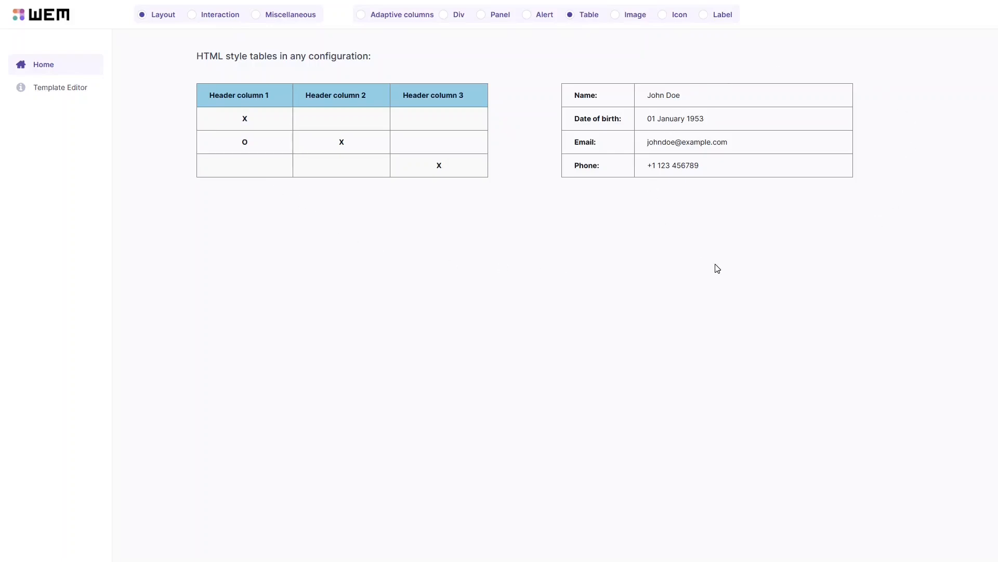
{"action": "left_click", "coordinate": [617, 16]}
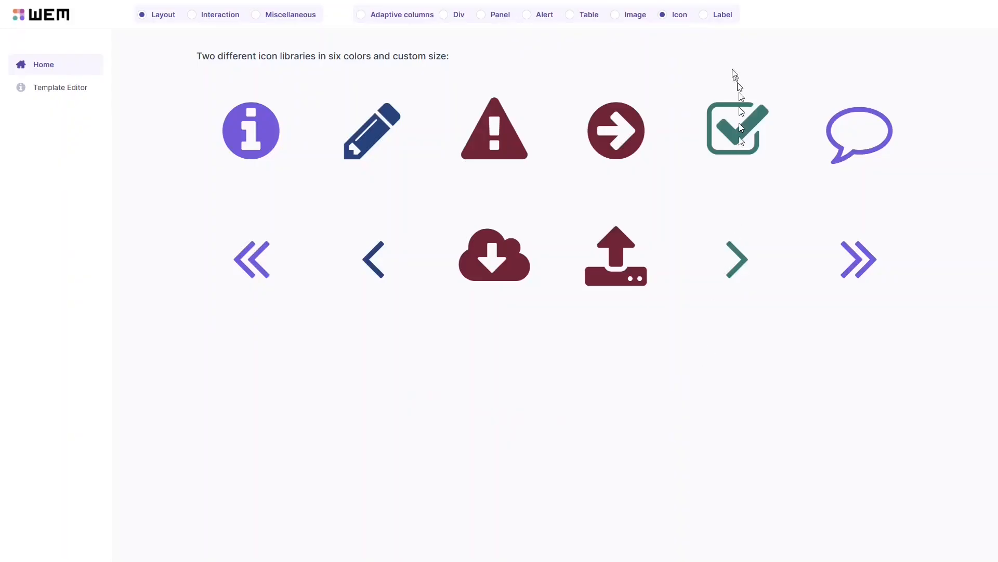
{"action": "left_click", "coordinate": [704, 15]}
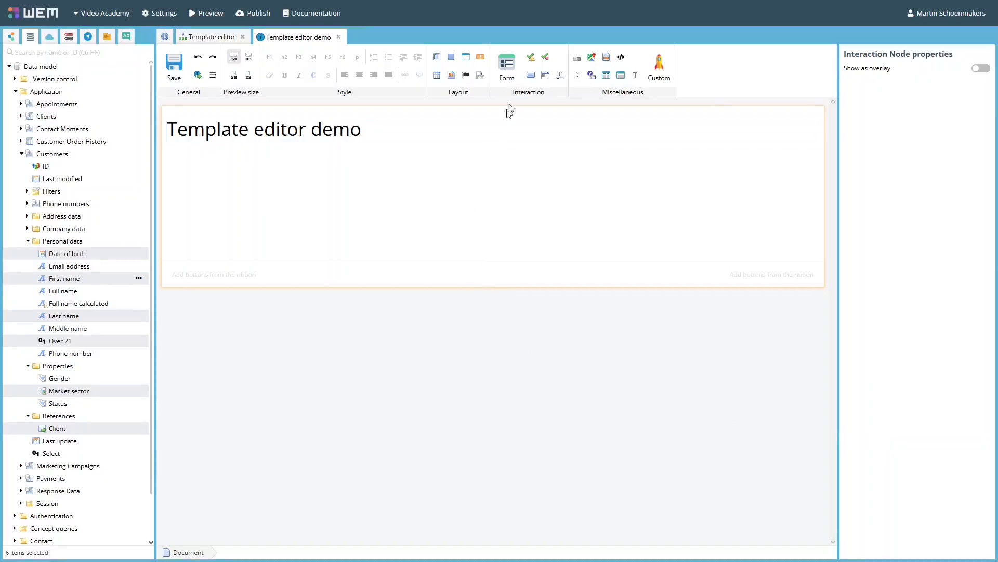
Step: Insert a form with First name, Last name, Date of birth, Over 21, Client and Market sector, and set its large-screen label column size to 12
{"action": "left_click_drag", "start_coordinate": [508, 73], "coordinate": [424, 190]}
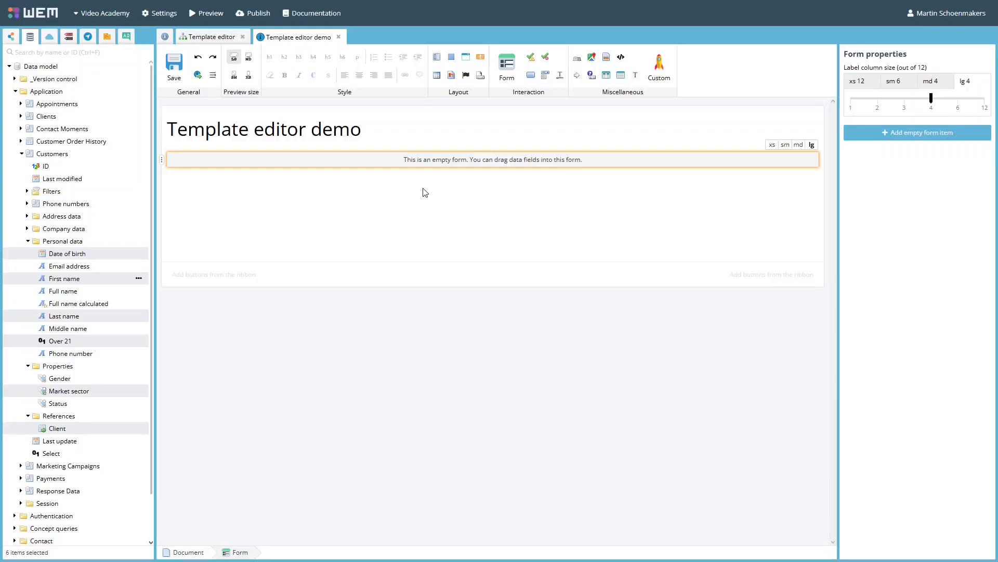
{"action": "left_click_drag", "start_coordinate": [123, 261], "coordinate": [369, 205]}
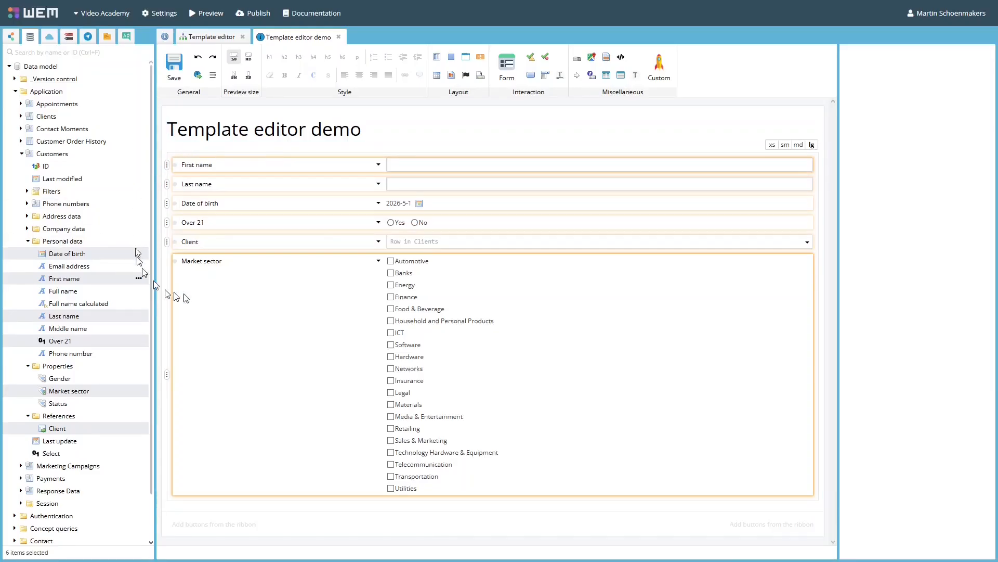
{"action": "left_click", "coordinate": [316, 155]}
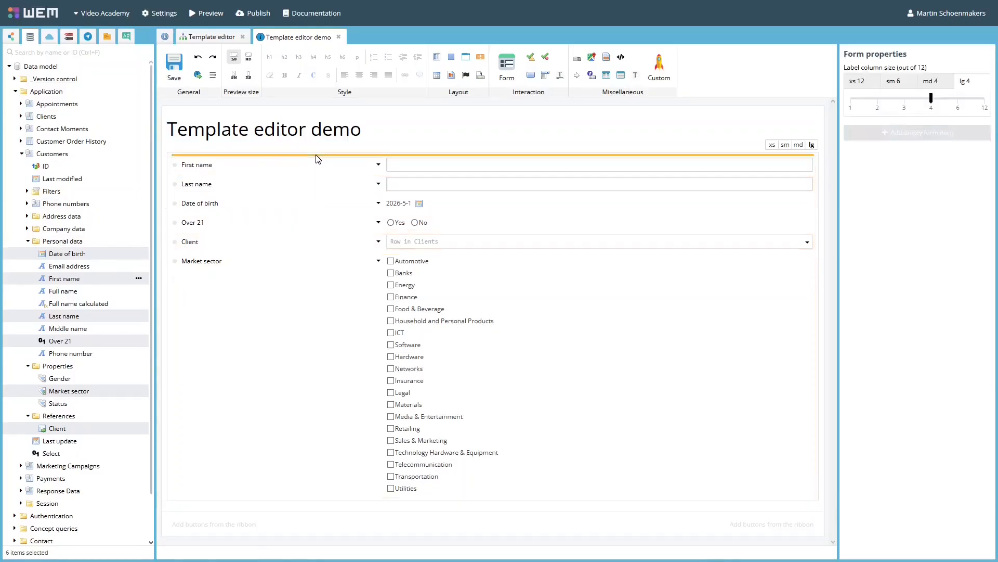
{"action": "left_click", "coordinate": [984, 98]}
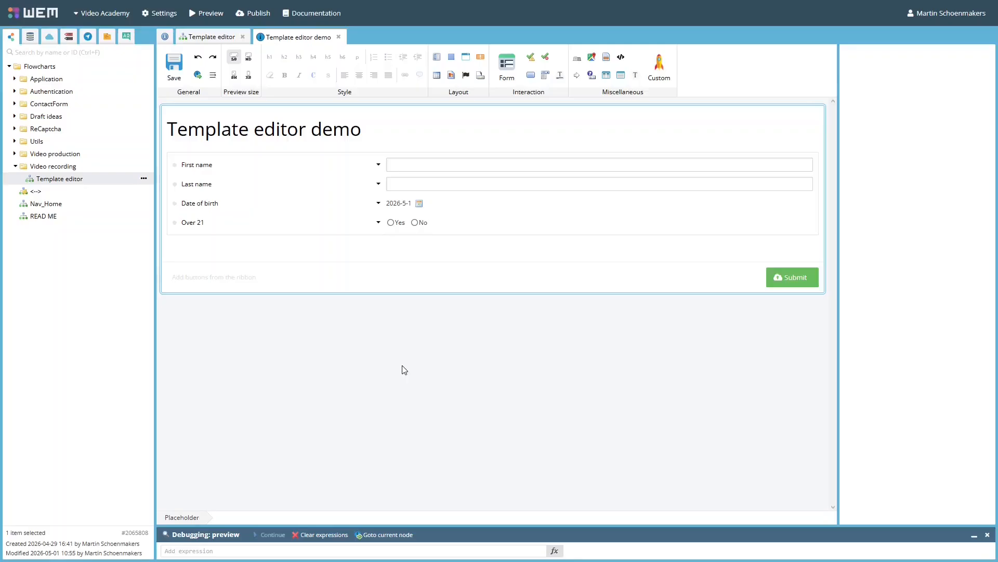
Step: Make the Last name field required and switch the requirement off again
{"action": "left_click", "coordinate": [176, 189]}
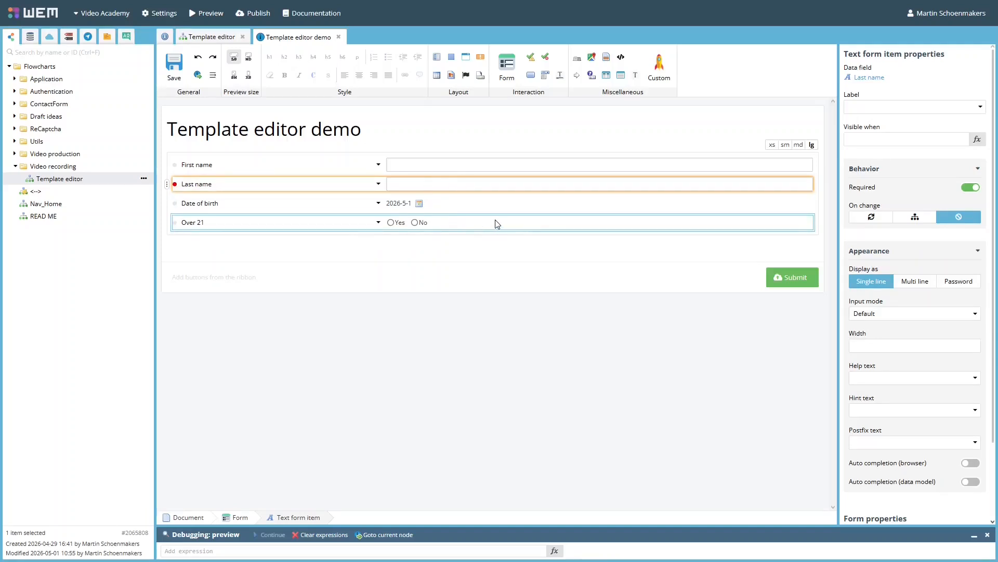
{"action": "left_click", "coordinate": [175, 185]}
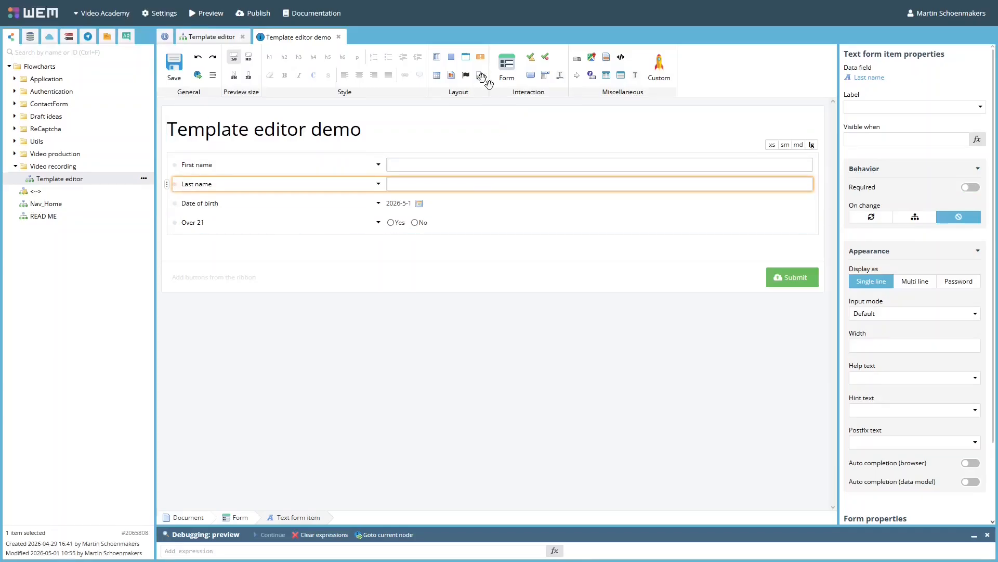
Step: Below the form, add an expression validator requiring Date of birth or Over 21, and a required-field check for Terms and Conditions
{"action": "left_click_drag", "start_coordinate": [532, 60], "coordinate": [450, 255]}
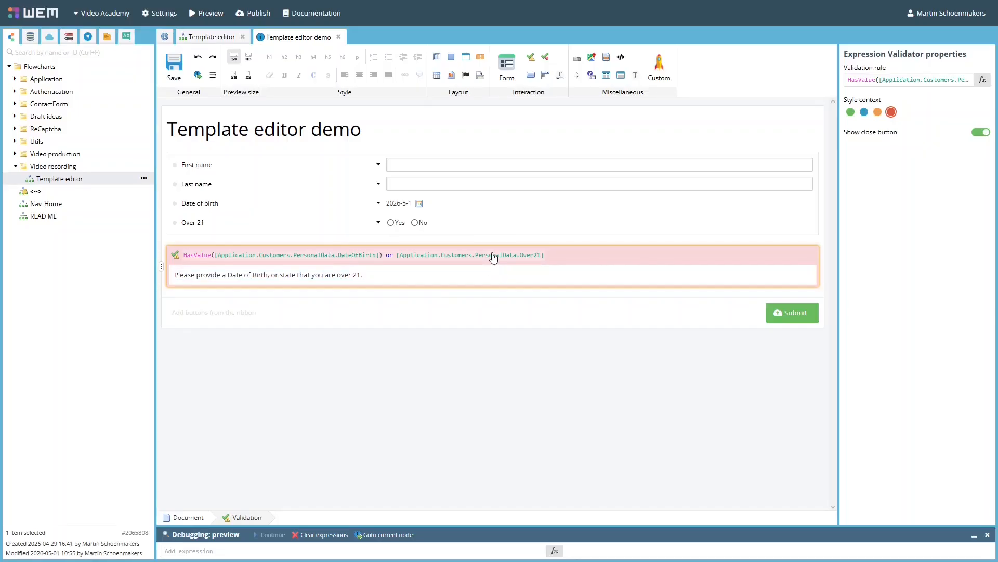
{"action": "left_click", "coordinate": [409, 276]}
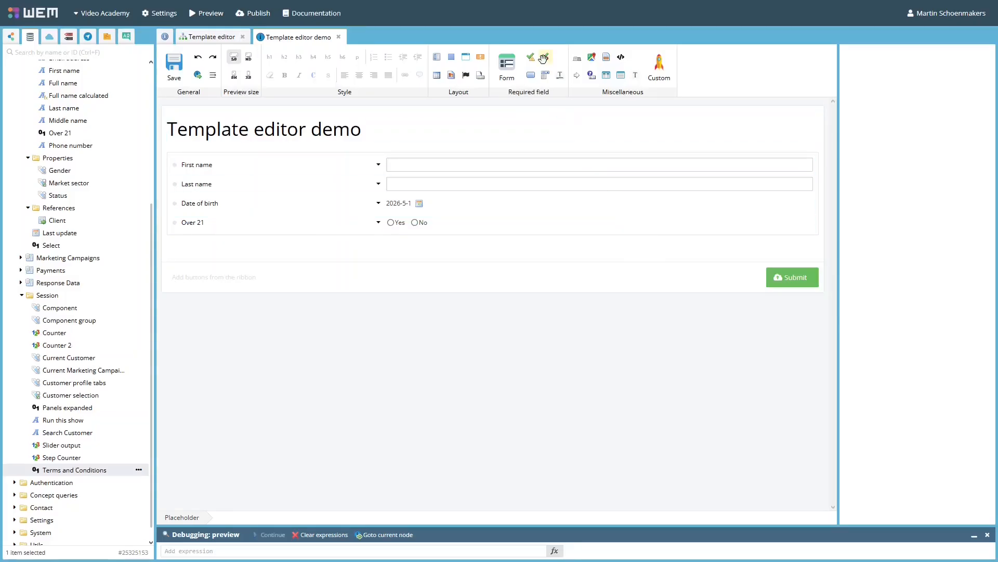
{"action": "left_click_drag", "start_coordinate": [543, 59], "coordinate": [484, 249]}
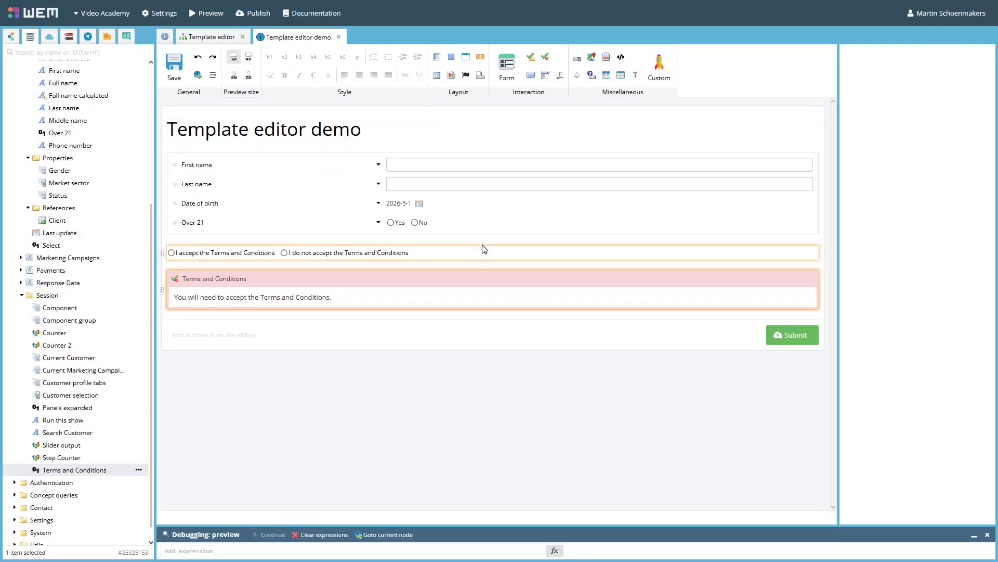
{"action": "left_click", "coordinate": [472, 331]}
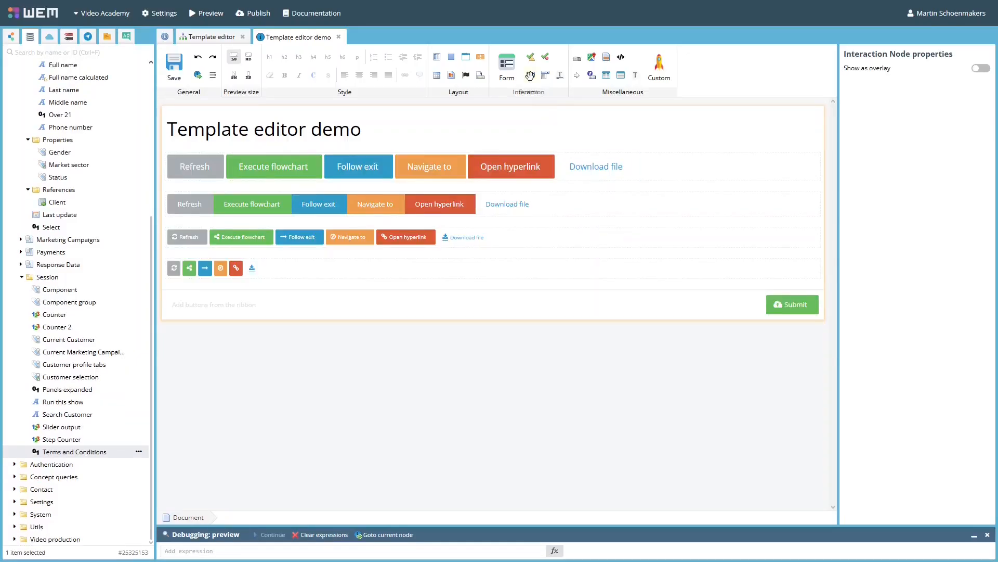
Step: Insert a button with the Refresh screen action beside the large Refresh button
{"action": "left_click_drag", "start_coordinate": [531, 75], "coordinate": [227, 166]}
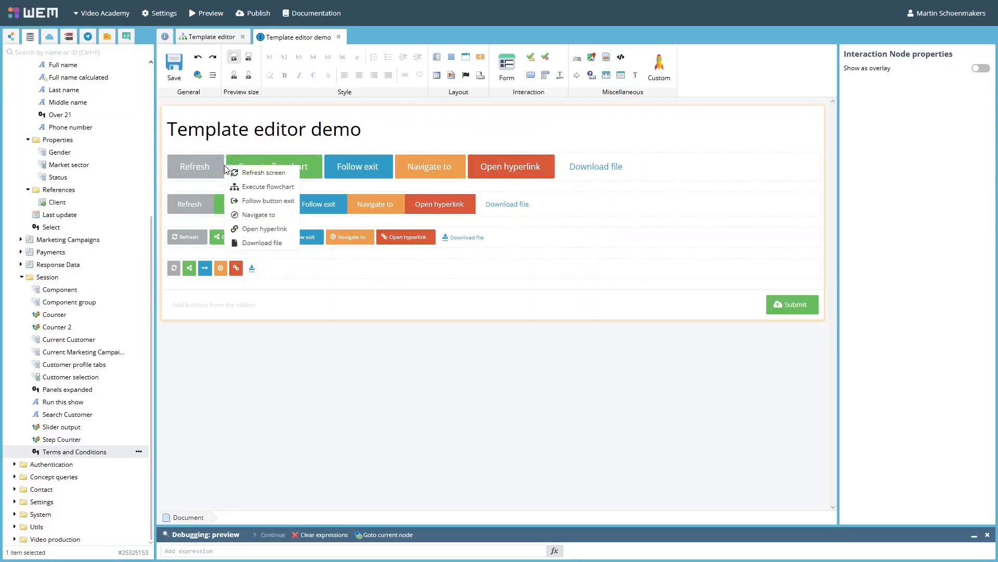
{"action": "left_click", "coordinate": [261, 174]}
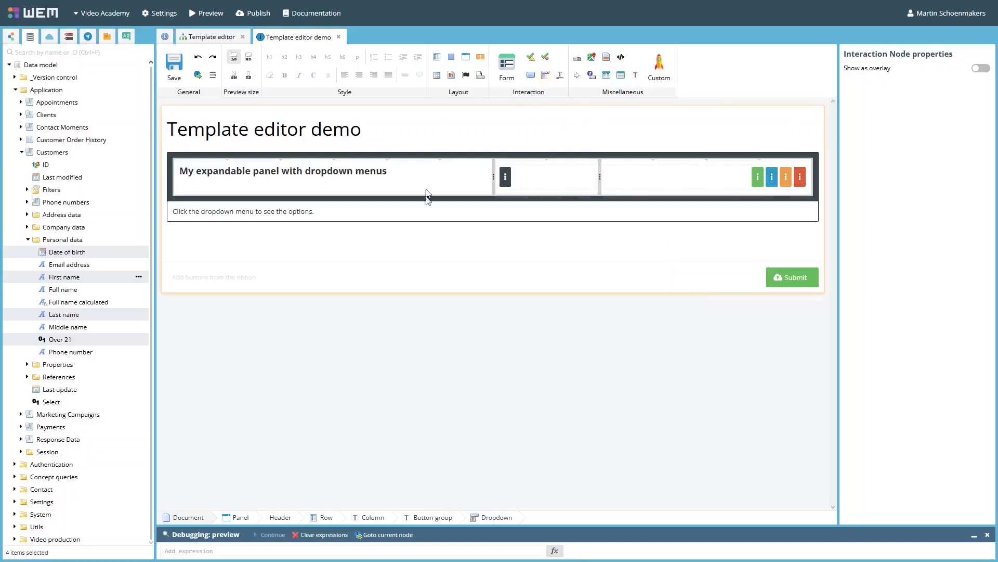
Step: Edit the menu of the dark dropdown in the panel header and add a button below Execute flowchart
{"action": "left_click", "coordinate": [509, 186]}
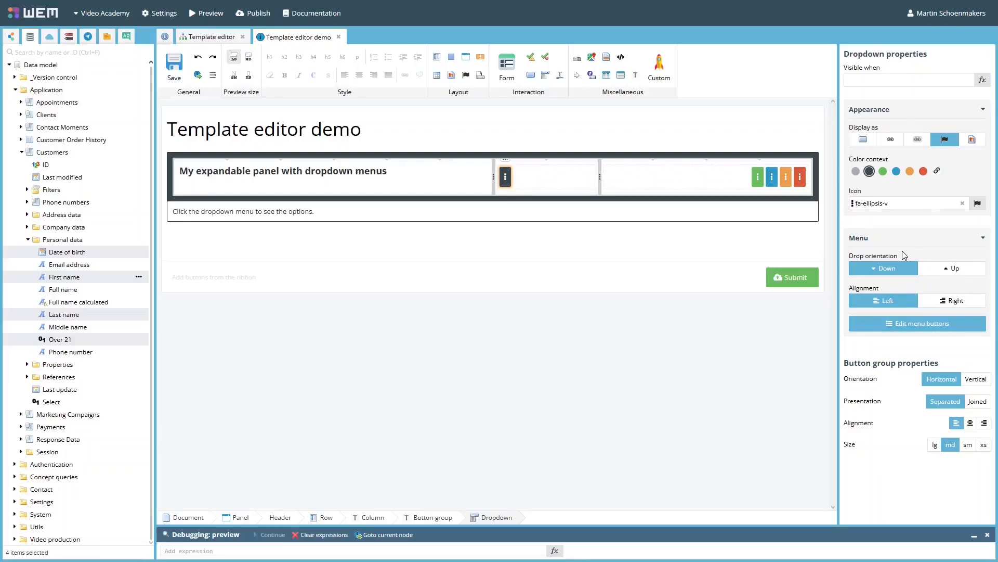
{"action": "left_click", "coordinate": [918, 323]}
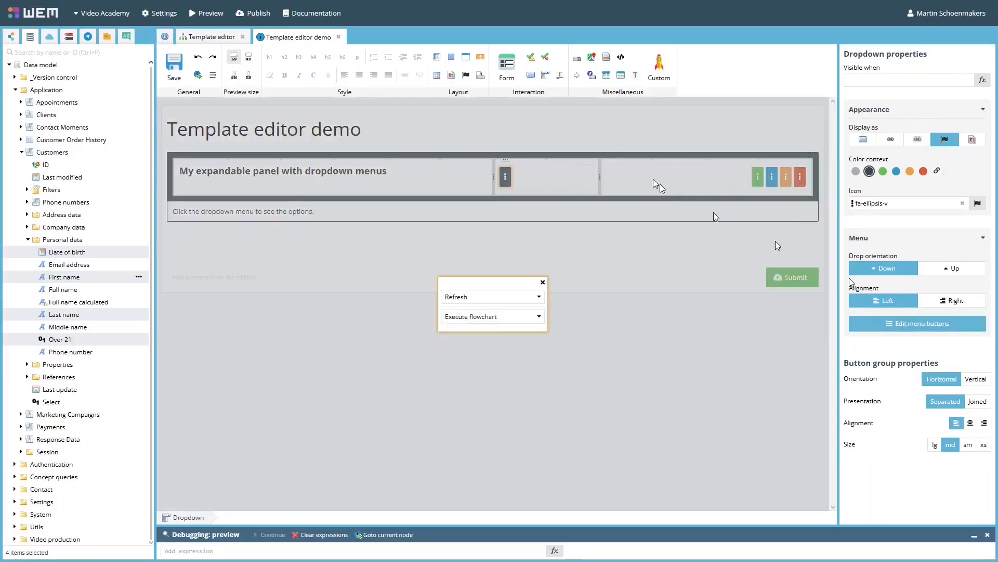
{"action": "left_click_drag", "start_coordinate": [531, 76], "coordinate": [481, 329]}
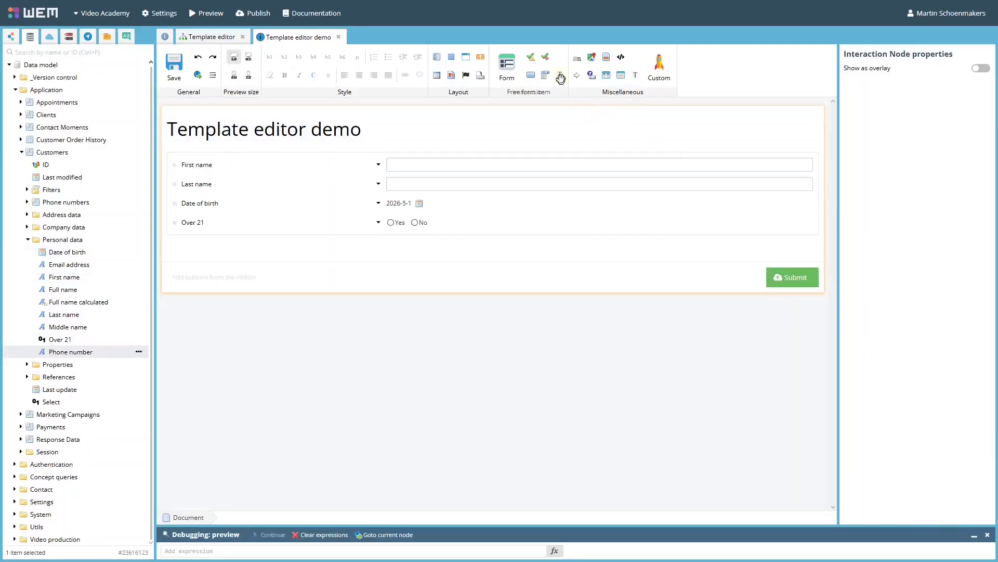
Step: Add a free form item below Over 21 and paste the search input group into it
{"action": "left_click_drag", "start_coordinate": [561, 78], "coordinate": [473, 234]}
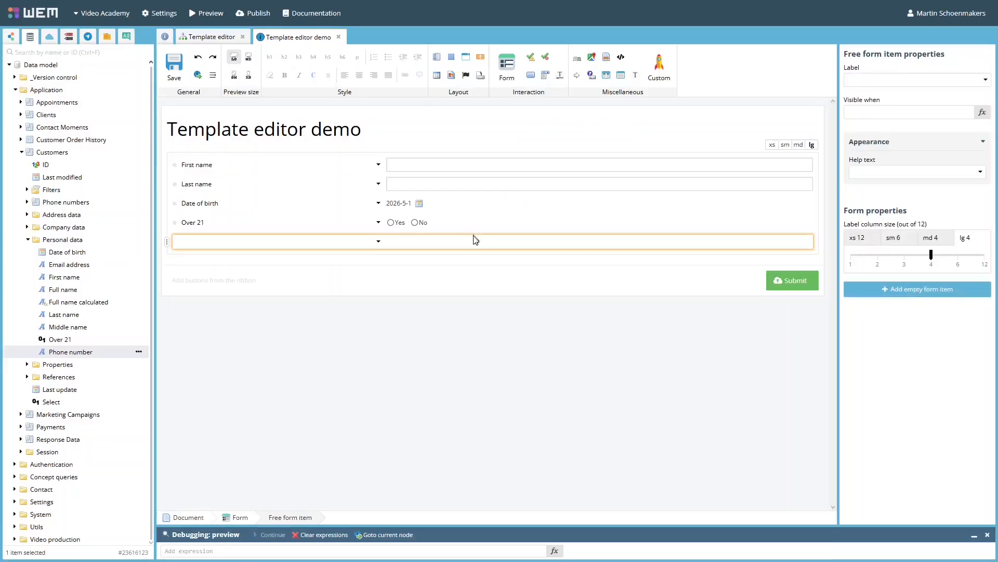
{"action": "left_click", "coordinate": [499, 241]}
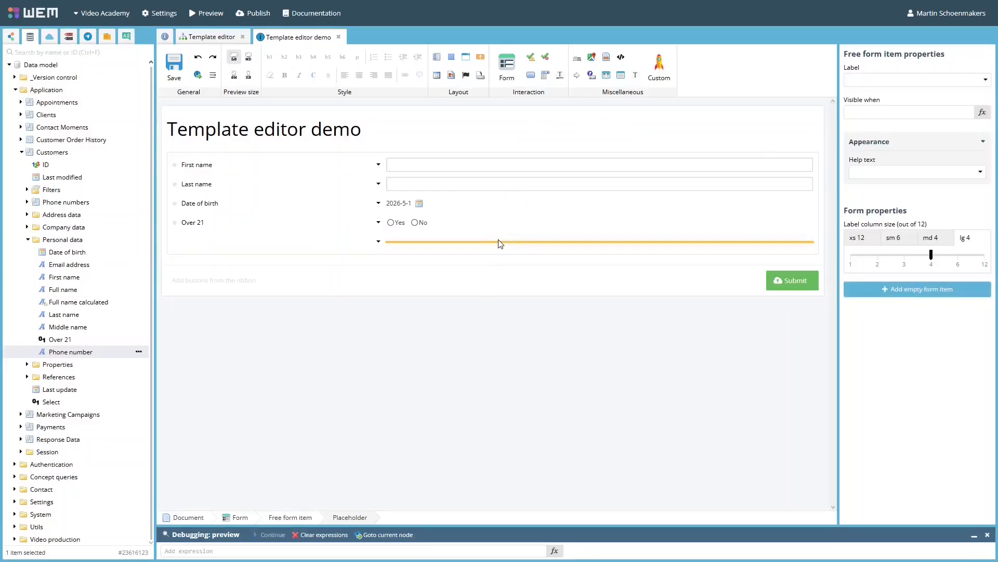
{"action": "key", "text": "ctrl+v"}
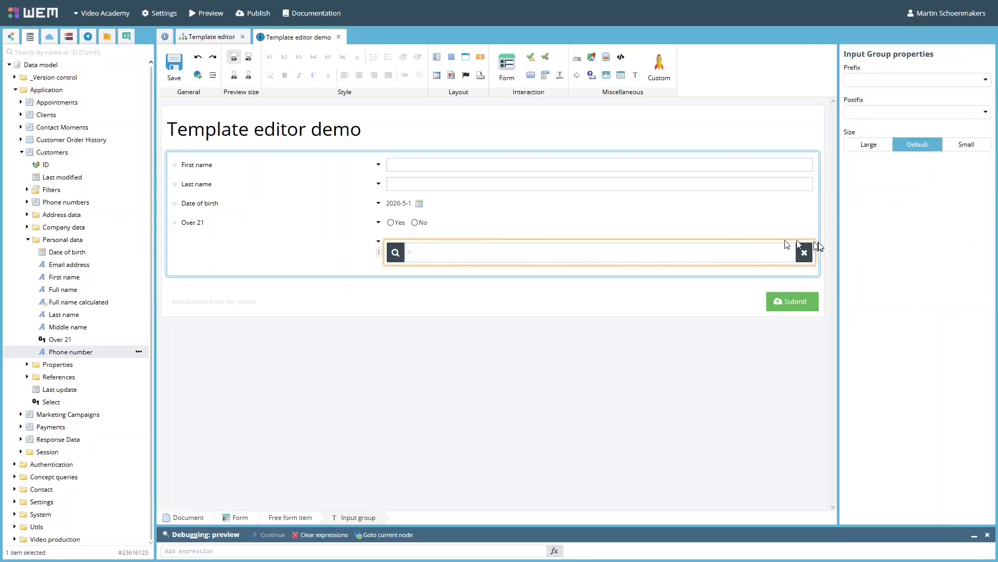
{"action": "left_click", "coordinate": [449, 284]}
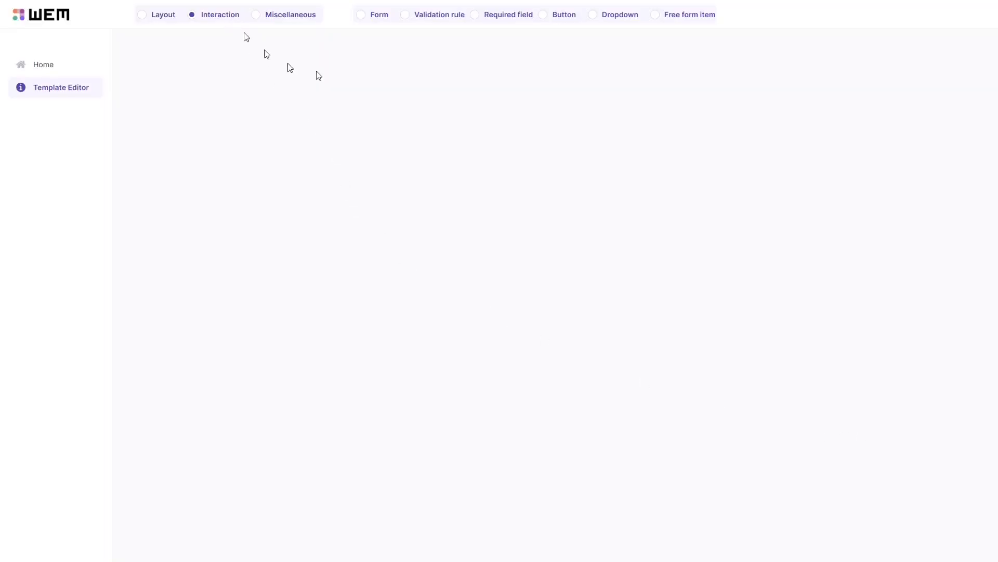
Step: In the running portal, view the form examples and submit the empty form on the validation rule page
{"action": "left_click", "coordinate": [378, 17]}
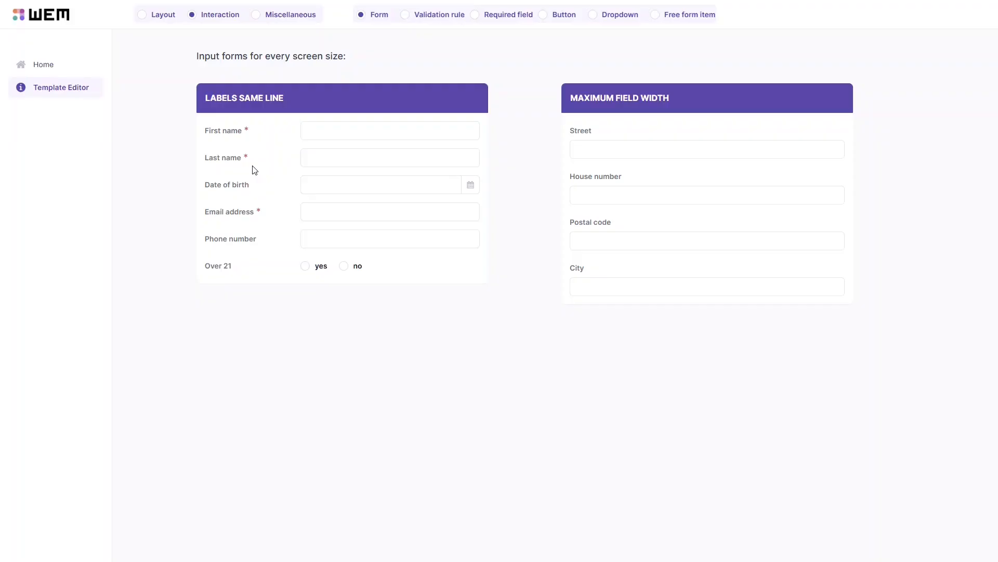
{"action": "left_click", "coordinate": [434, 16]}
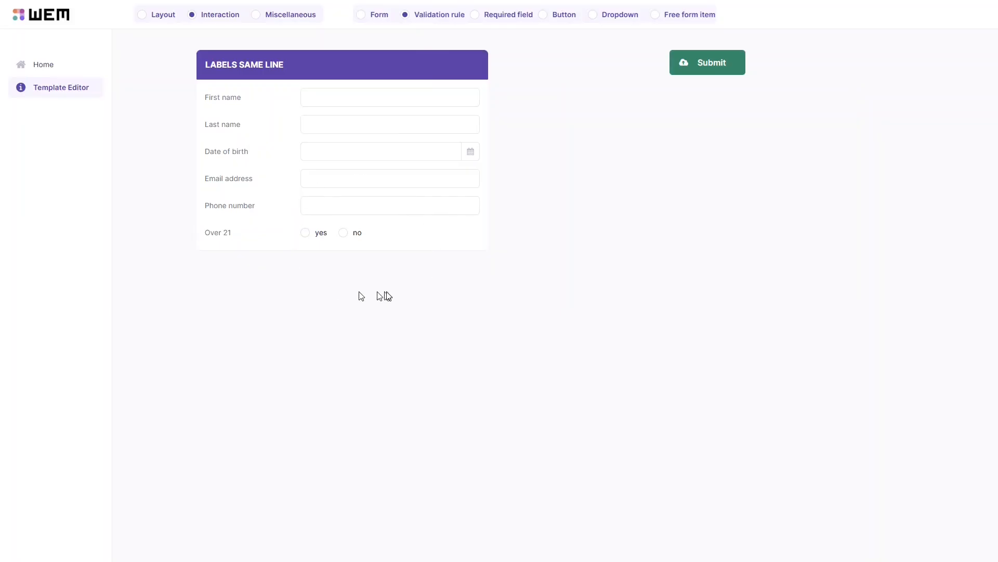
{"action": "left_click", "coordinate": [712, 63]}
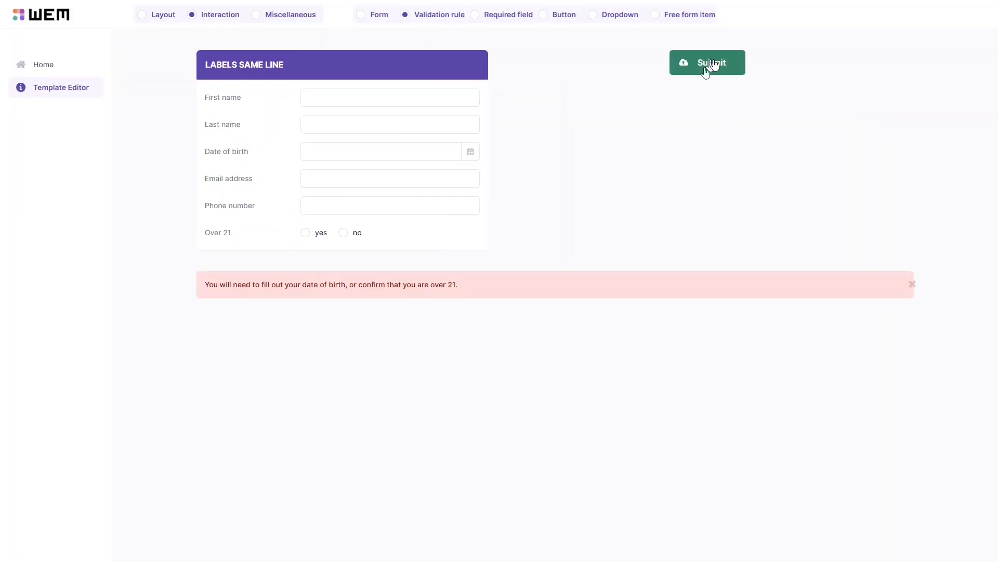
Step: On the portal's required field page, answer yes to Over 21 and submit without accepting the Terms and Conditions
{"action": "left_click", "coordinate": [501, 16]}
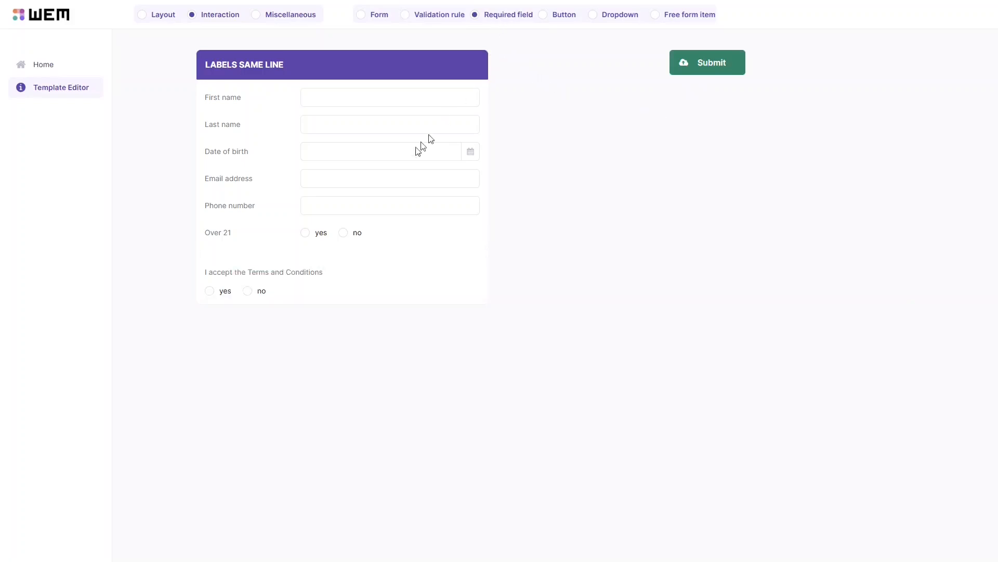
{"action": "left_click", "coordinate": [305, 234]}
{"action": "left_click", "coordinate": [700, 68]}
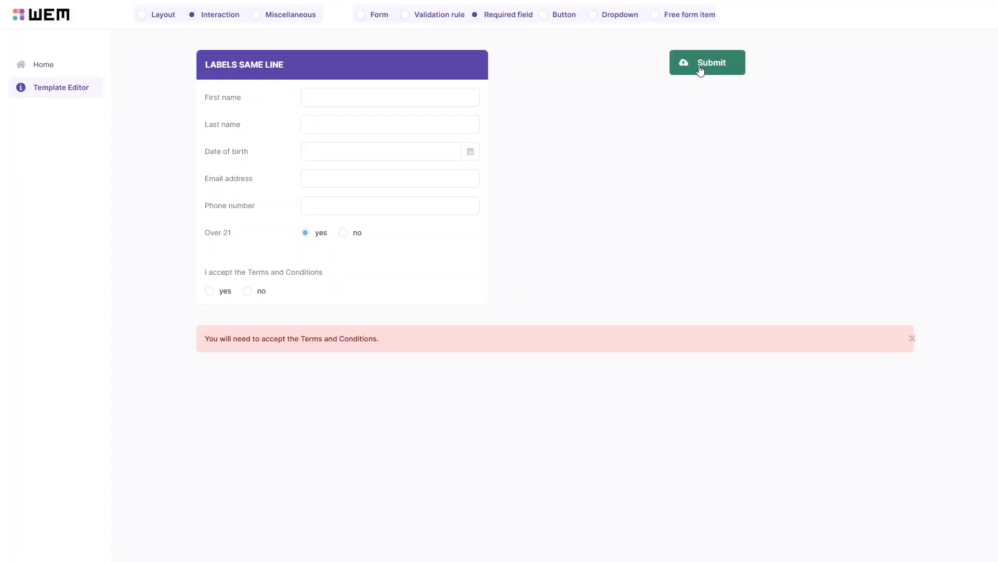
Step: View the portal's button examples and open the purple and orange dropdown menus on the dropdown page
{"action": "left_click", "coordinate": [558, 14]}
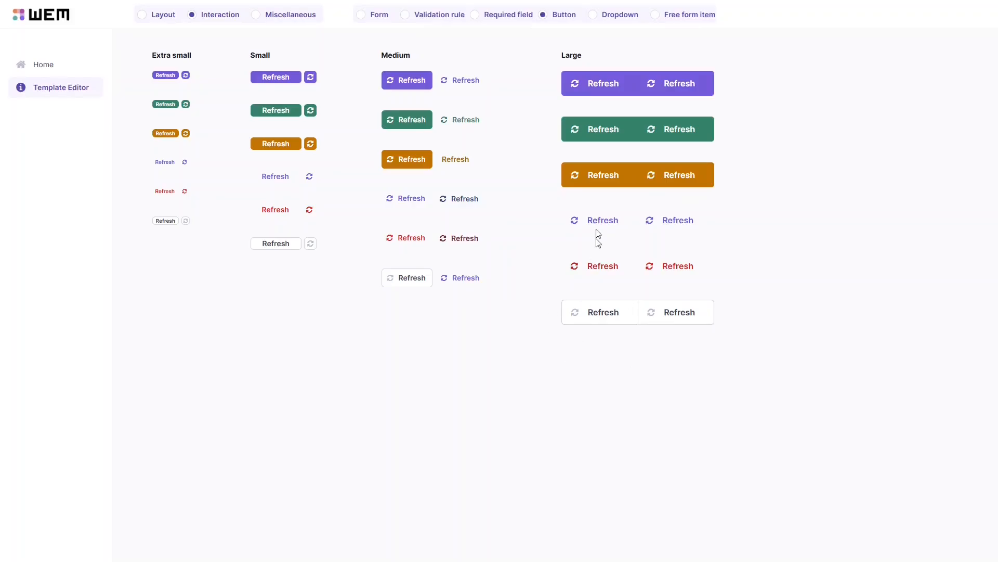
{"action": "left_click", "coordinate": [606, 17]}
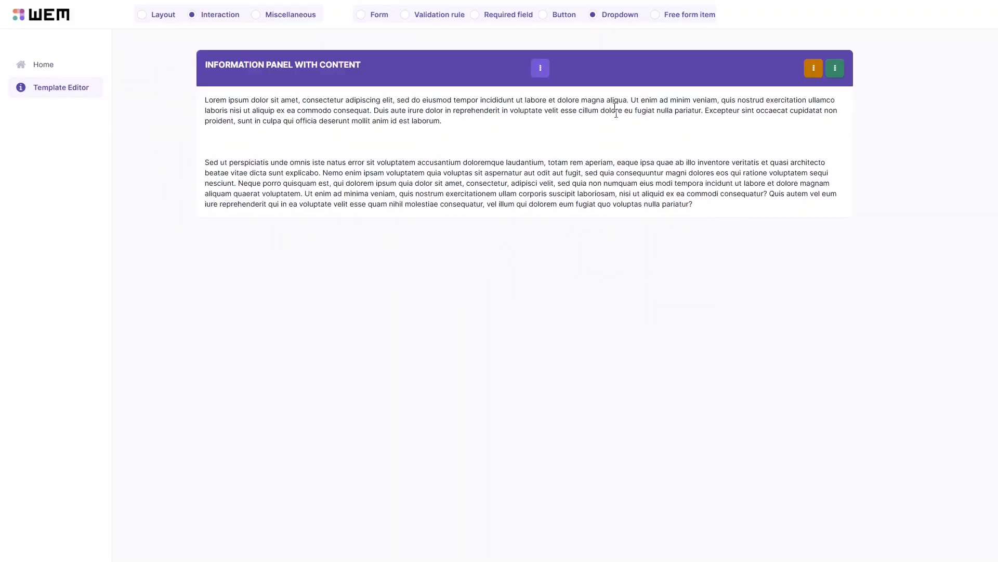
{"action": "left_click", "coordinate": [542, 69]}
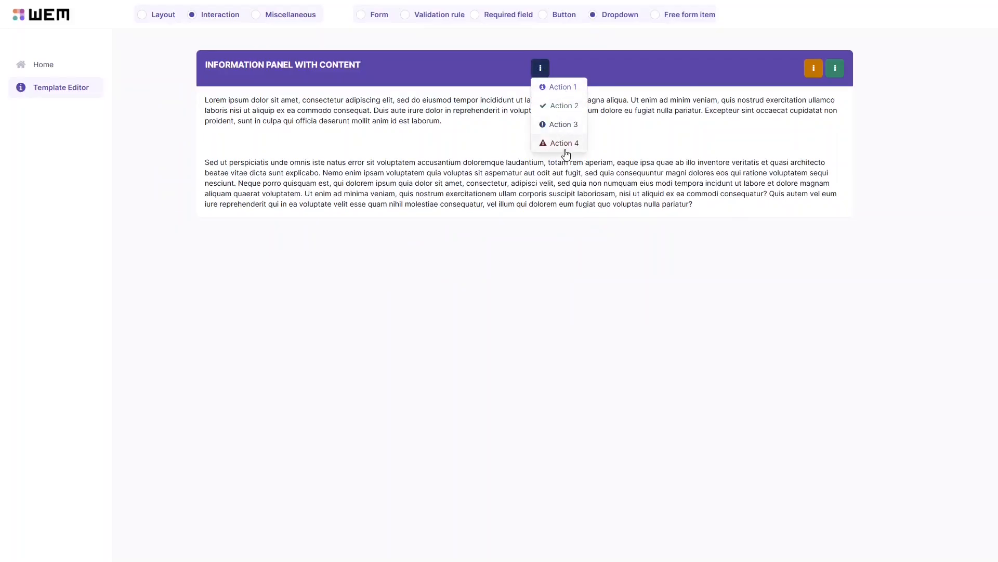
{"action": "left_click", "coordinate": [814, 70]}
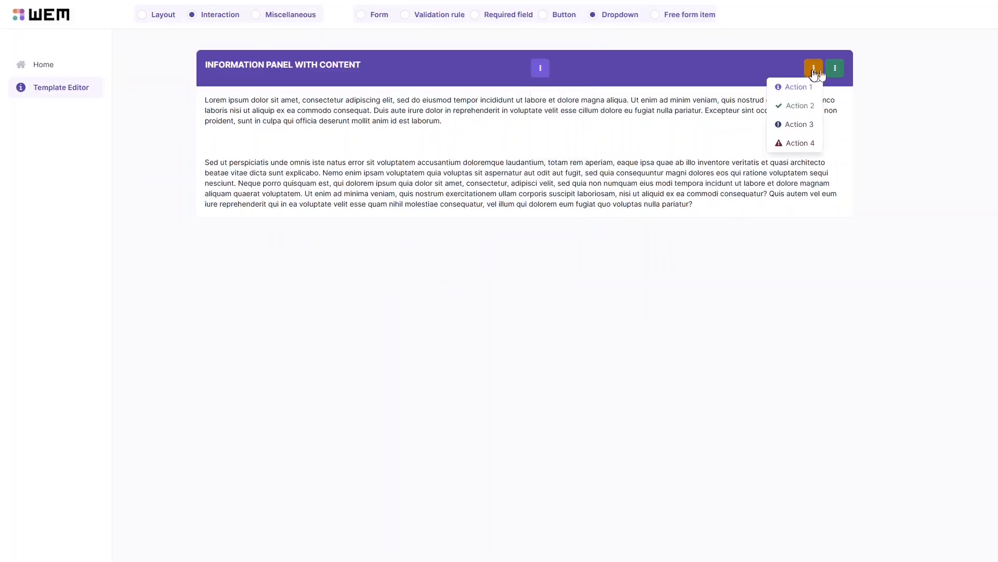
Step: Open the portal's green dropdown menu, and on the free form item page enter "test test" in the input group and clear it
{"action": "left_click", "coordinate": [837, 69]}
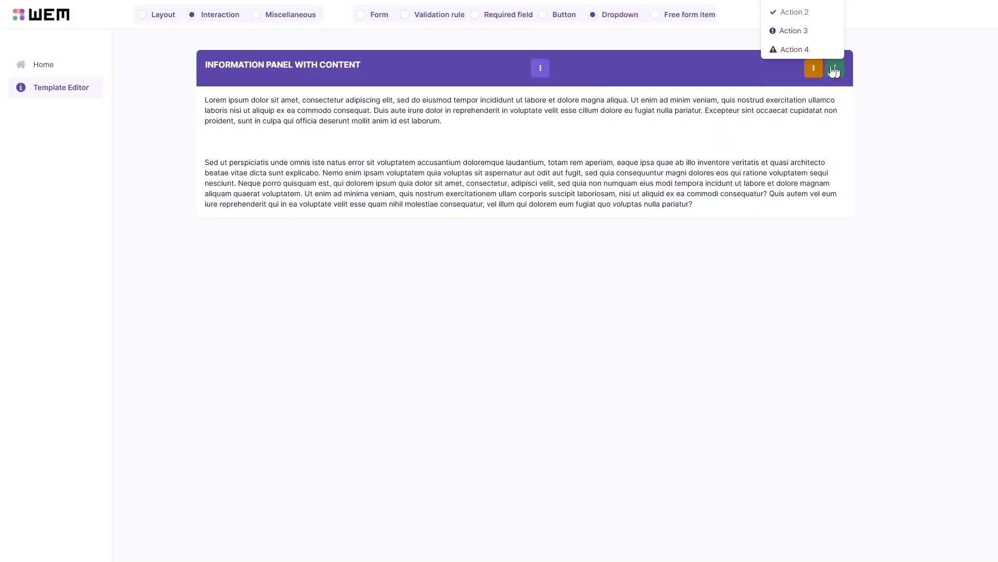
{"action": "left_click", "coordinate": [687, 16]}
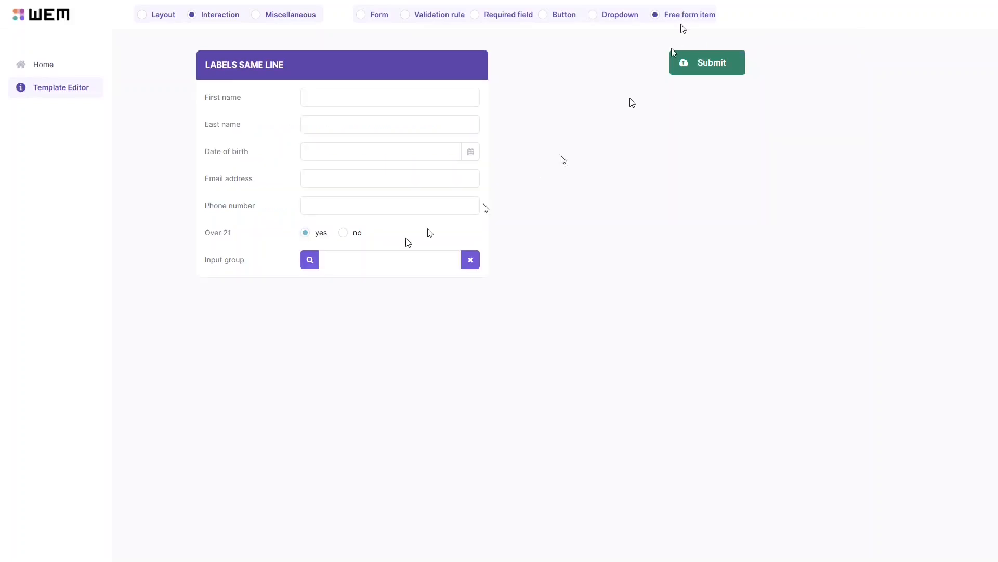
{"action": "left_click", "coordinate": [361, 261]}
{"action": "left_click", "coordinate": [372, 283]}
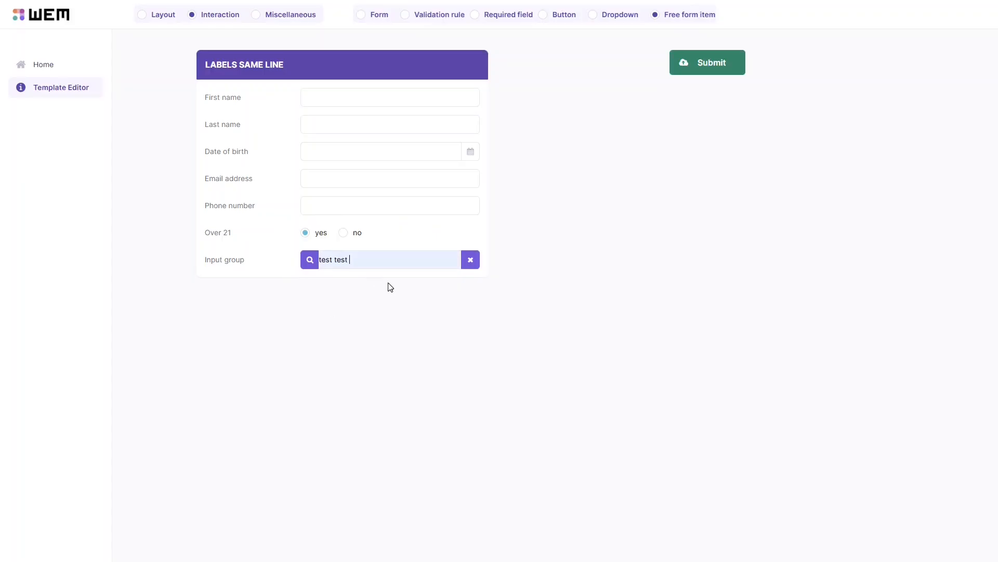
{"action": "left_click", "coordinate": [471, 260]}
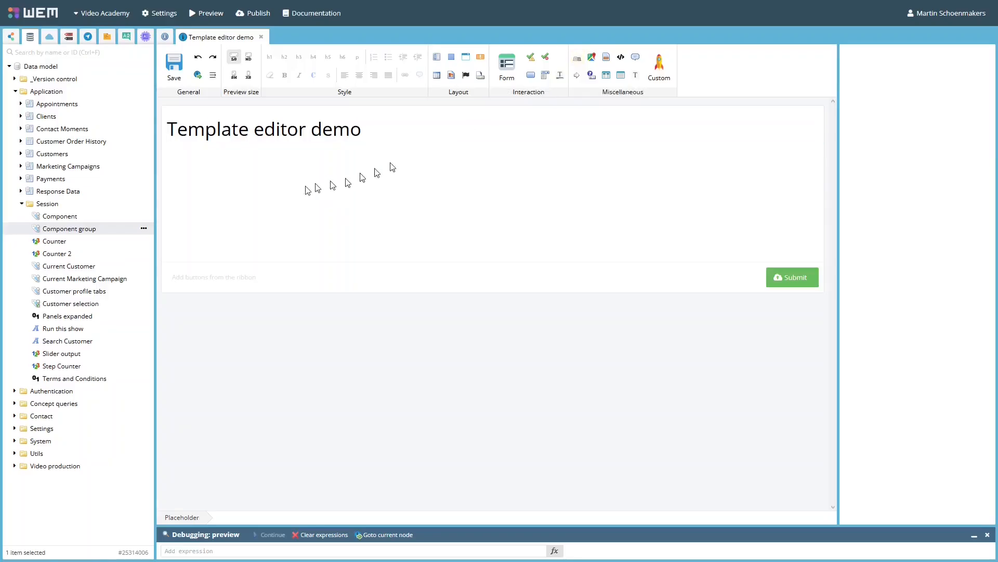
Step: Create a tab bar from the Component group field below the title, trying the Buttons display mode before setting it back to Tabs
{"action": "left_click_drag", "start_coordinate": [121, 226], "coordinate": [242, 192]}
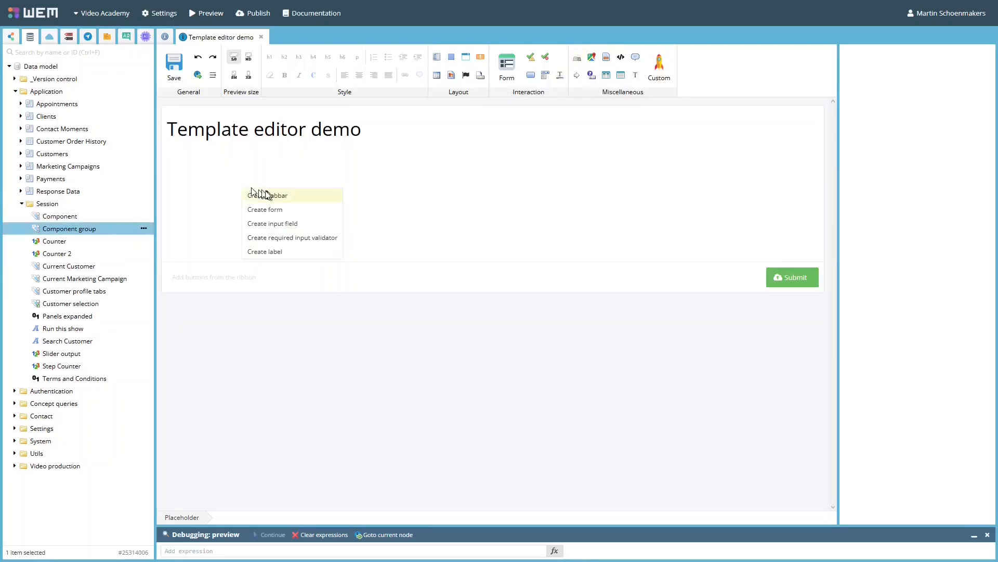
{"action": "left_click", "coordinate": [263, 195]}
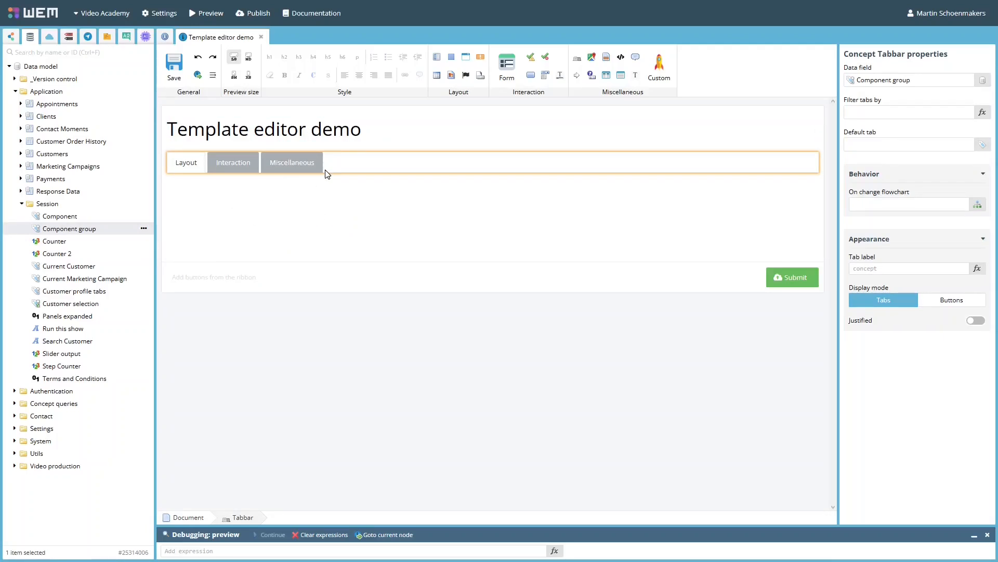
{"action": "left_click", "coordinate": [955, 301]}
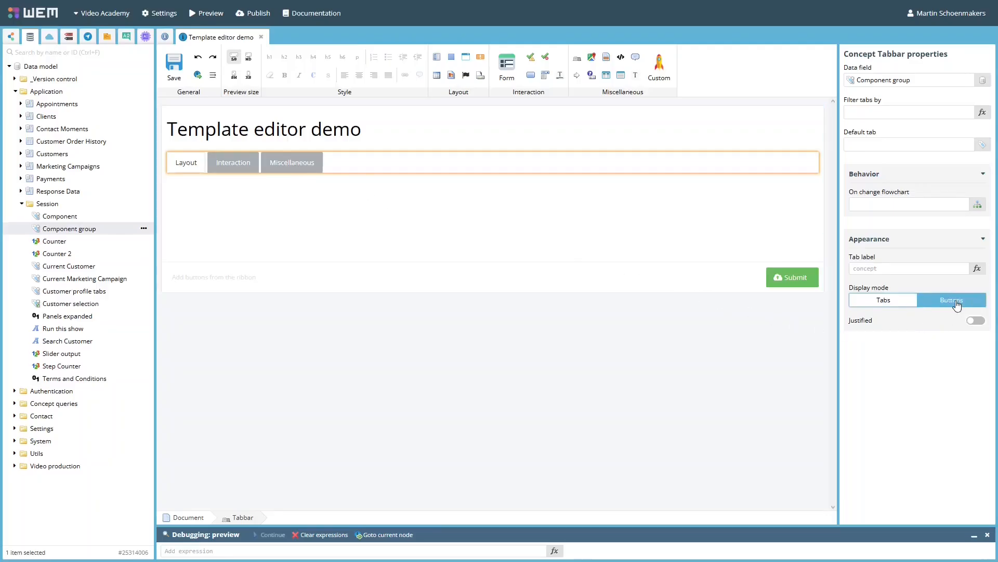
{"action": "left_click", "coordinate": [877, 305]}
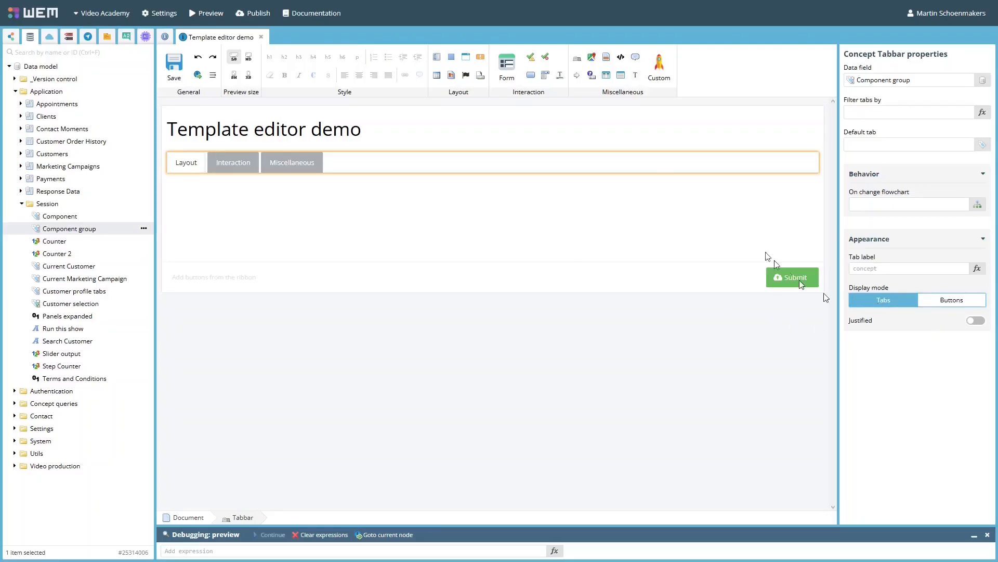
Step: Insert a Google Map below the tab bar, and nest the Contact details template fragment beneath it and open it
{"action": "left_click_drag", "start_coordinate": [592, 57], "coordinate": [329, 205]}
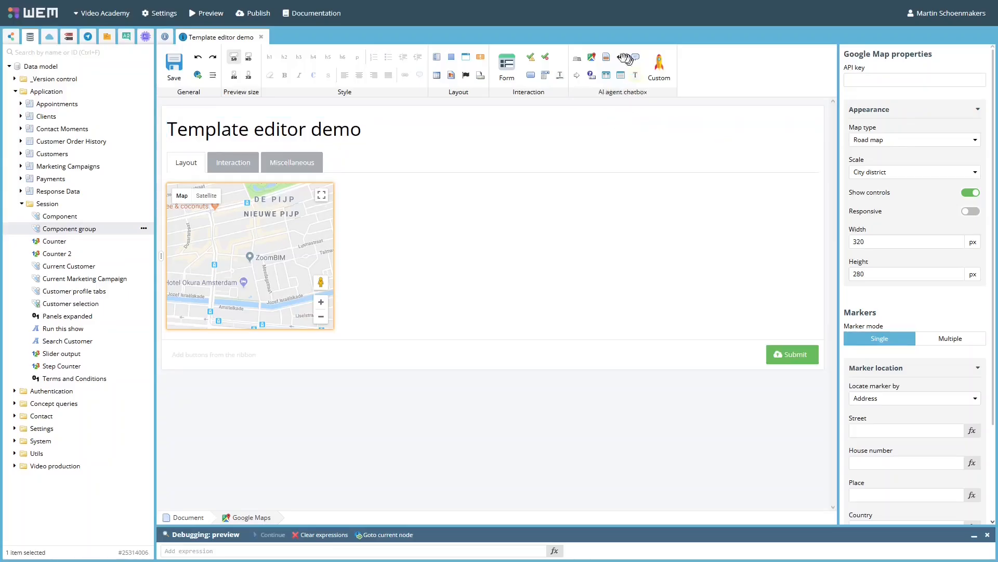
{"action": "left_click_drag", "start_coordinate": [606, 58], "coordinate": [342, 337]}
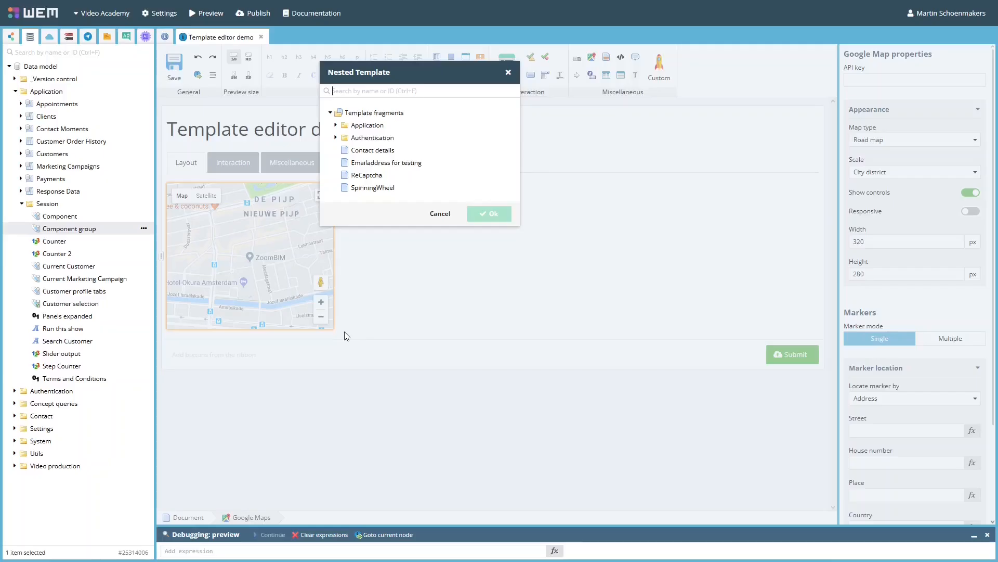
{"action": "left_click", "coordinate": [381, 152]}
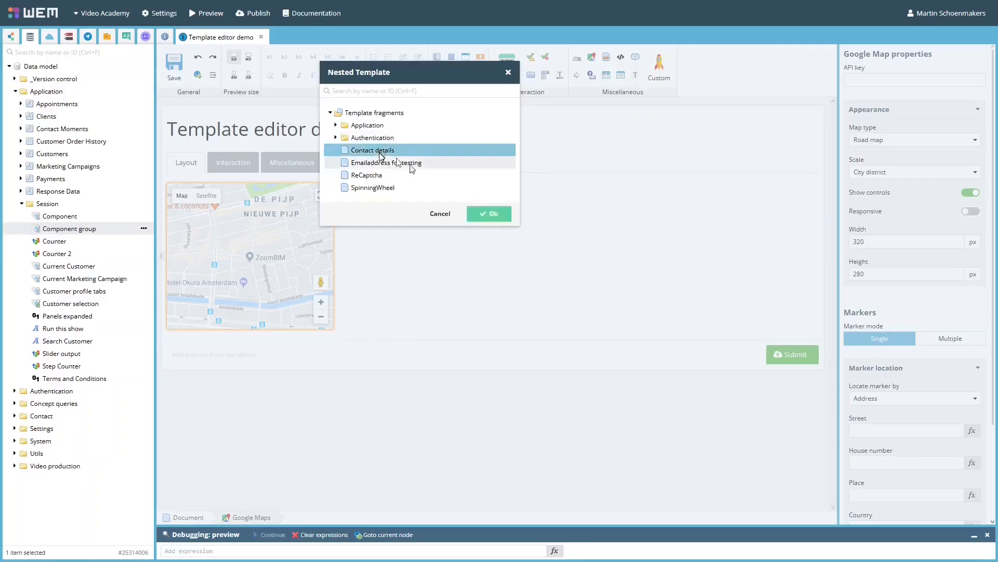
{"action": "left_click", "coordinate": [491, 215]}
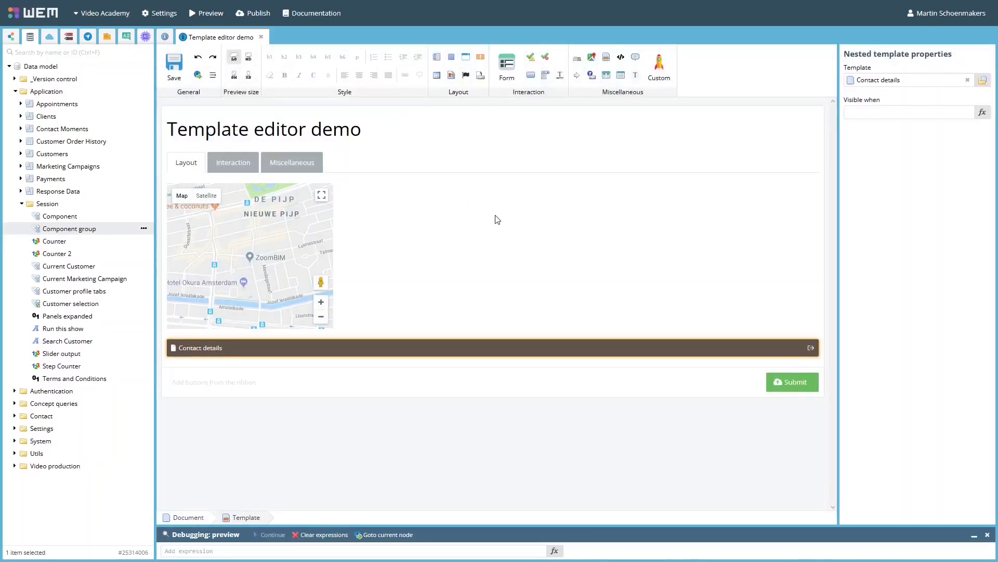
{"action": "left_click", "coordinate": [811, 348]}
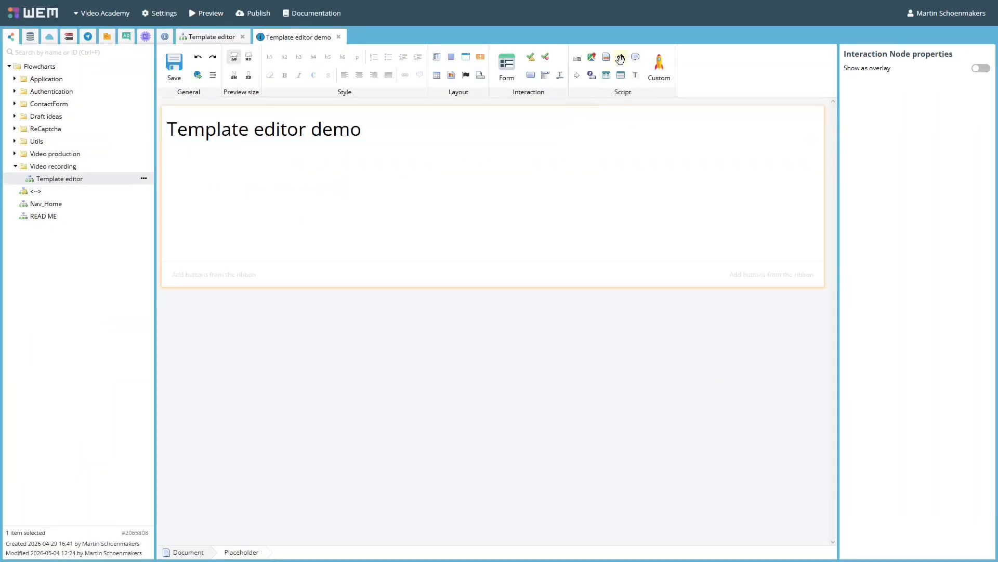
Step: Add a script element below the title with a my-custom-div div reading "Div content here" and a style block using the CspNonce attribute
{"action": "left_click_drag", "start_coordinate": [621, 61], "coordinate": [458, 206]}
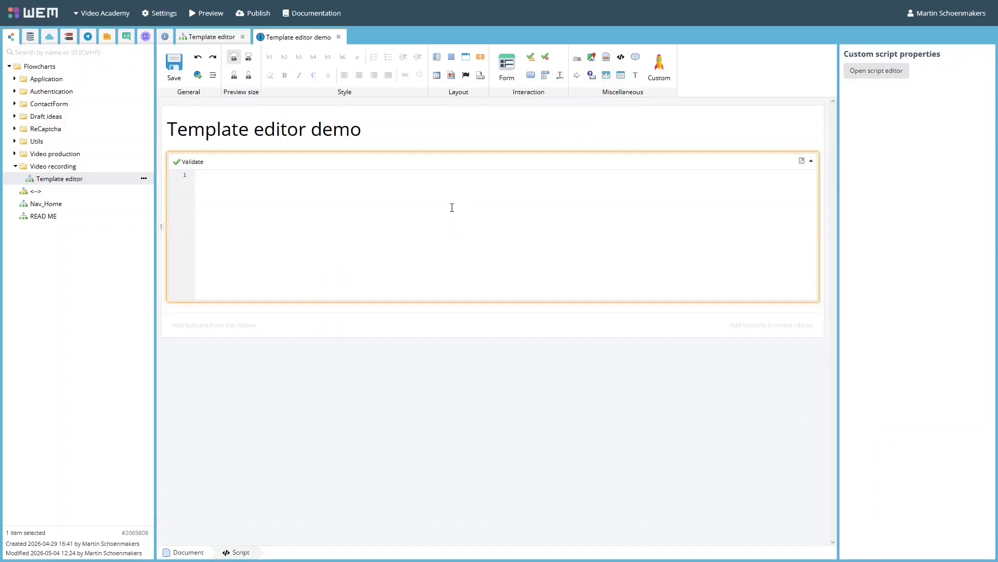
{"action": "type", "text": "<div id=\"my-custom-div\" class=\"custom-div-styling\"> Div content here </div>  <style nonce=\"<?attr CspNonce ?>\">     div.div-style-1 {         background-color: 1px solid black;     } </style>  <? startupscript ?>     <? /* Script to execute after completion of page load */ ?>     const myDataGrid = document.querySelector(\".wem-datagrid-wrapper\"); <? end ?>"}
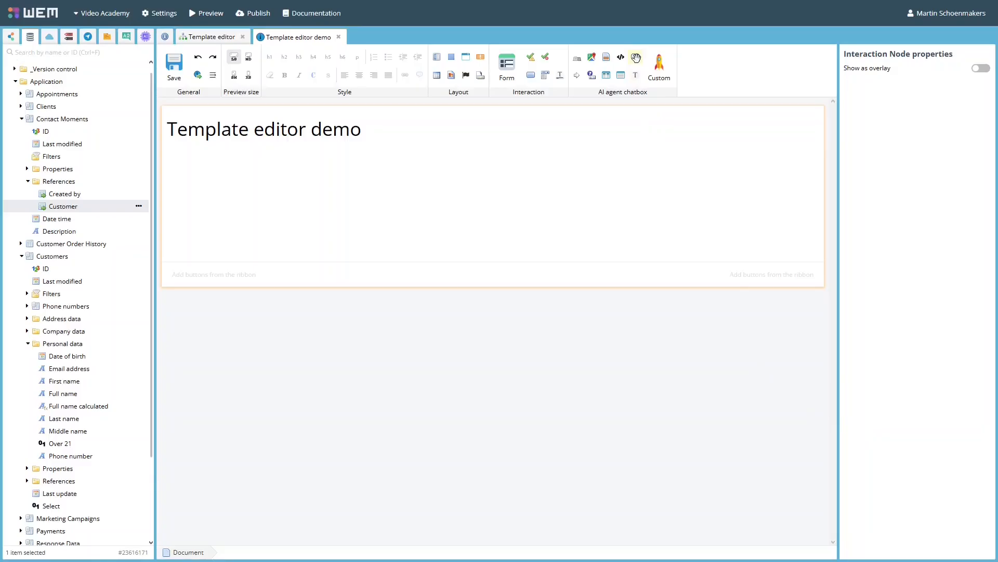
Step: Add a reference node to the Contact Moments Customer reference and fill it with the customer's first, middle and last name fields
{"action": "left_click_drag", "start_coordinate": [577, 75], "coordinate": [368, 196]}
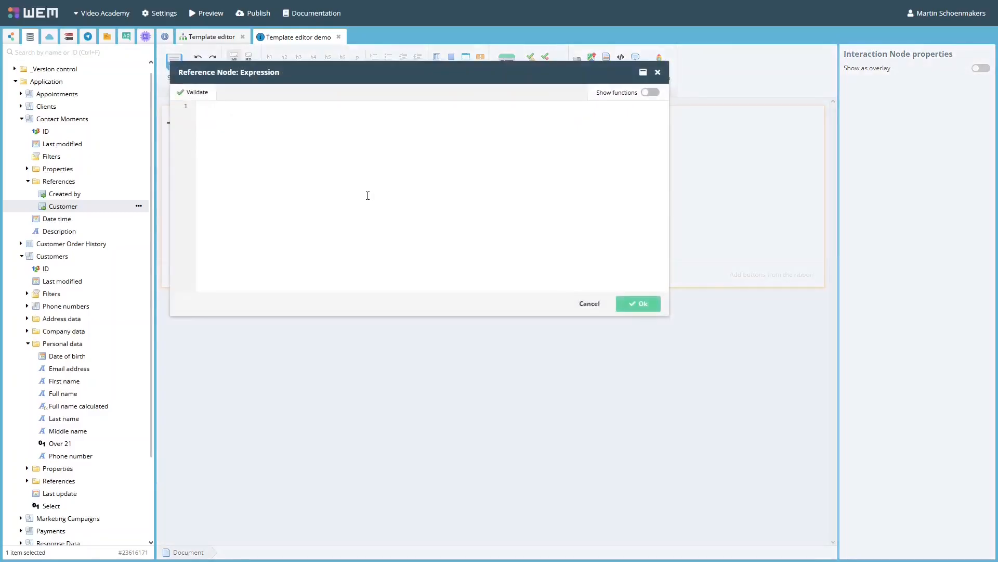
{"action": "left_click_drag", "start_coordinate": [78, 206], "coordinate": [262, 163]}
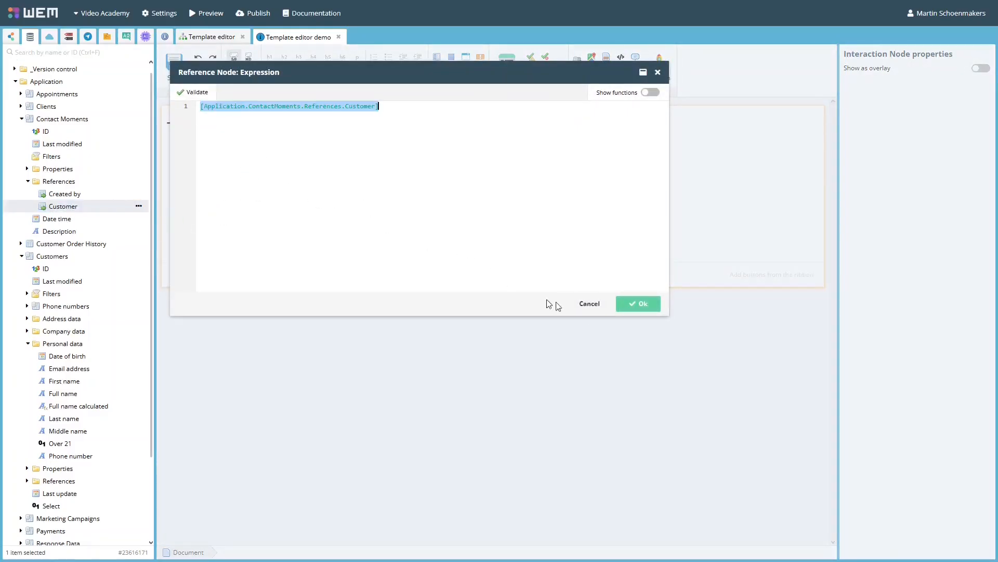
{"action": "left_click", "coordinate": [638, 304]}
{"action": "left_click", "coordinate": [378, 175]}
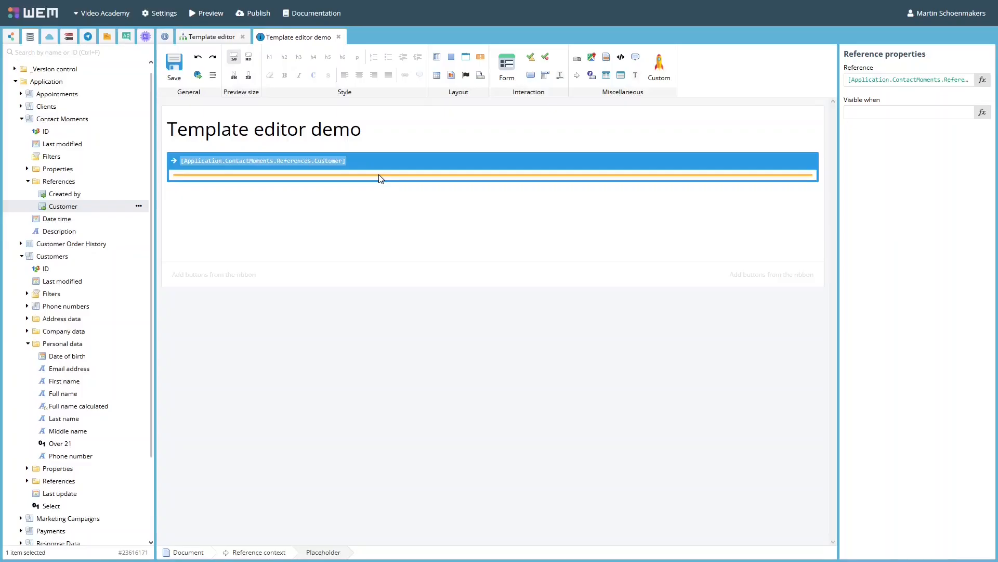
{"action": "type", "text": "[Application.Customers.PersonalData.FirstName] [Application.Customers.PersonalData.MiddleName] [Application.Customers.PersonalData.LastName] [Application.Customers.PersonalData.EmailAddress] [Application.Customers.PersonalData.PhoneNumber] [Application.Customers.PersonalData.DateOfBirth]"}
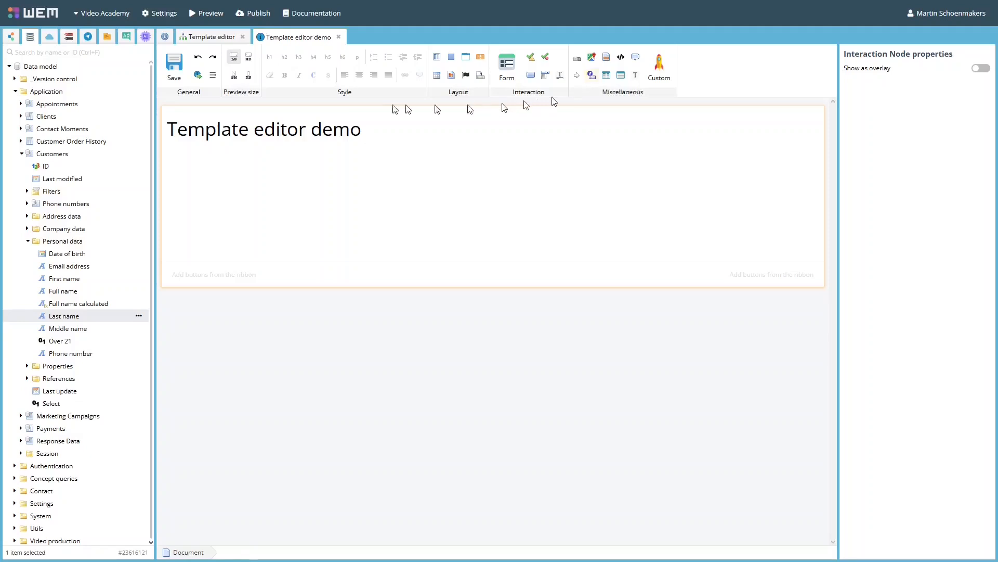
Step: Redo the "true or false" conditional with its two-column row, First name and Last name form and green Submit button, and paste below it
{"action": "left_click", "coordinate": [214, 59]}
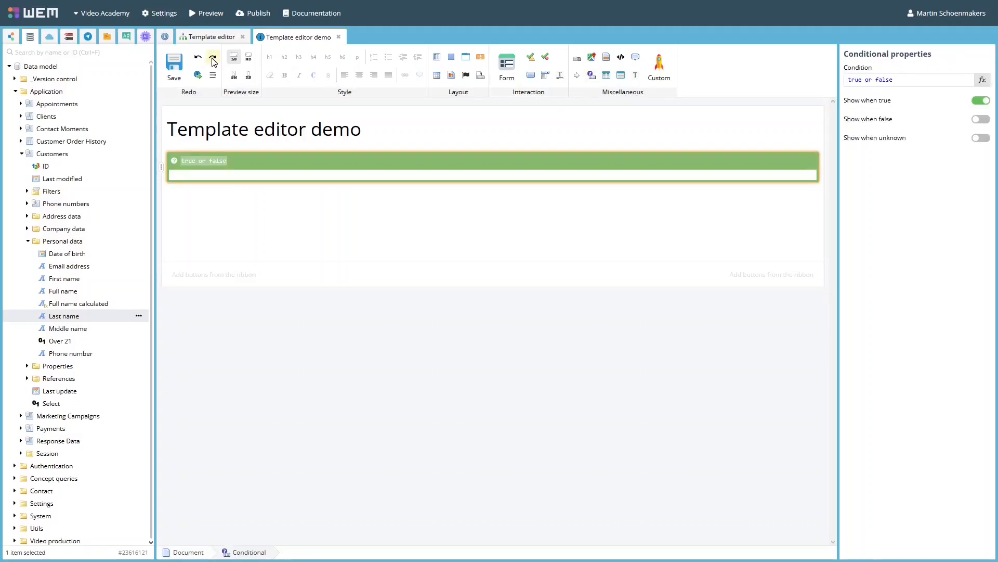
{"action": "left_click", "coordinate": [213, 60]}
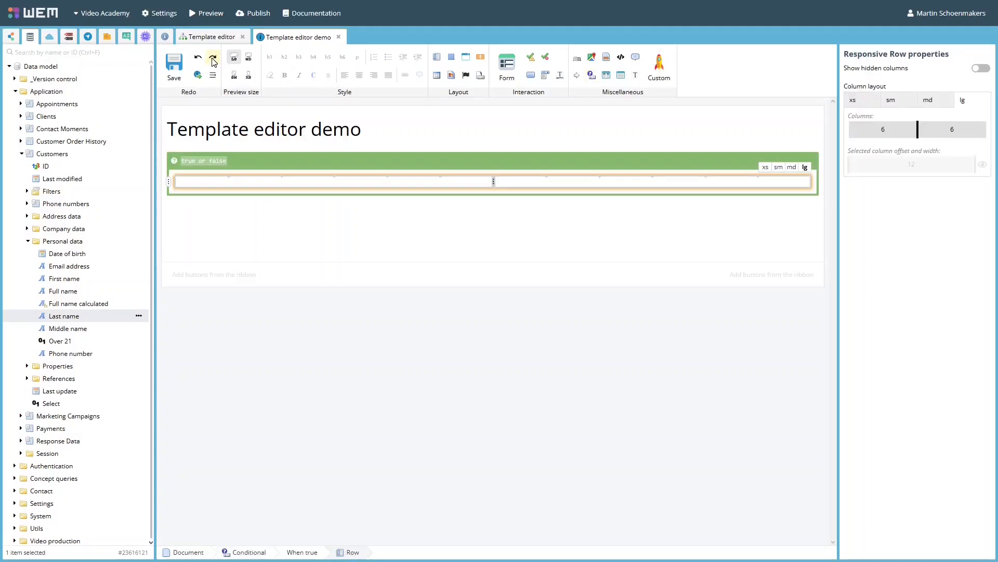
{"action": "left_click", "coordinate": [213, 60]}
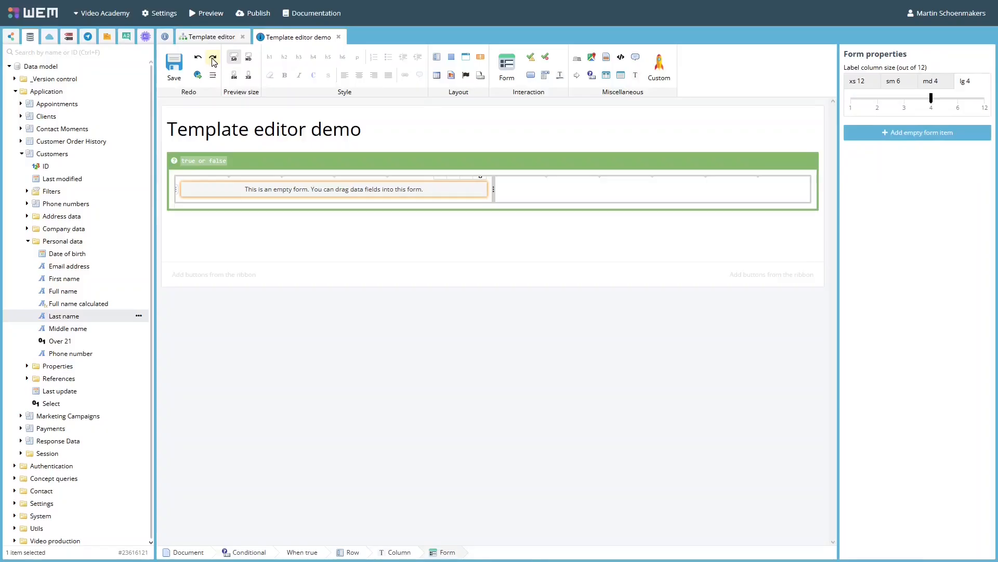
{"action": "left_click", "coordinate": [214, 60]}
{"action": "left_click", "coordinate": [213, 60]}
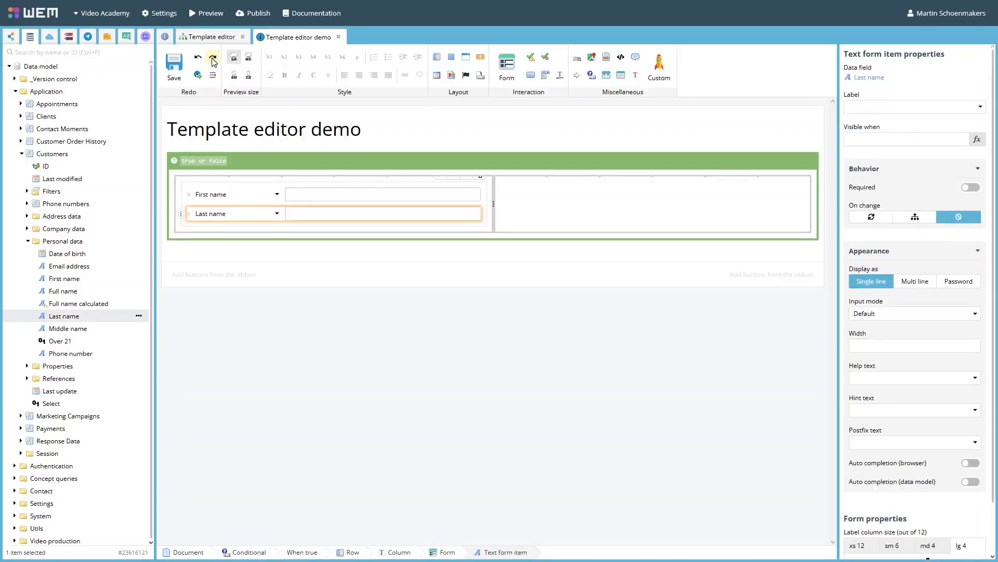
{"action": "left_click", "coordinate": [214, 60]}
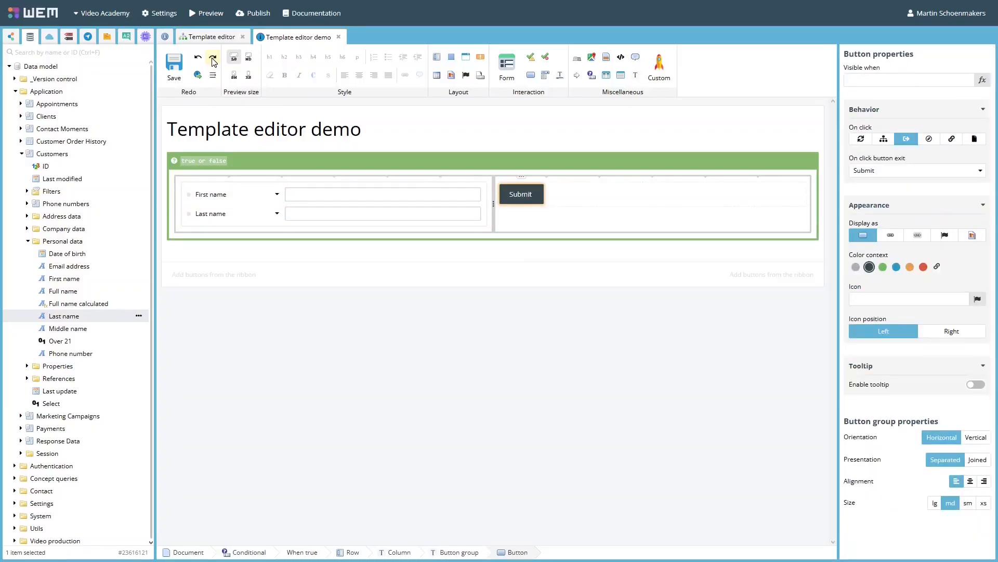
{"action": "left_click", "coordinate": [213, 60]}
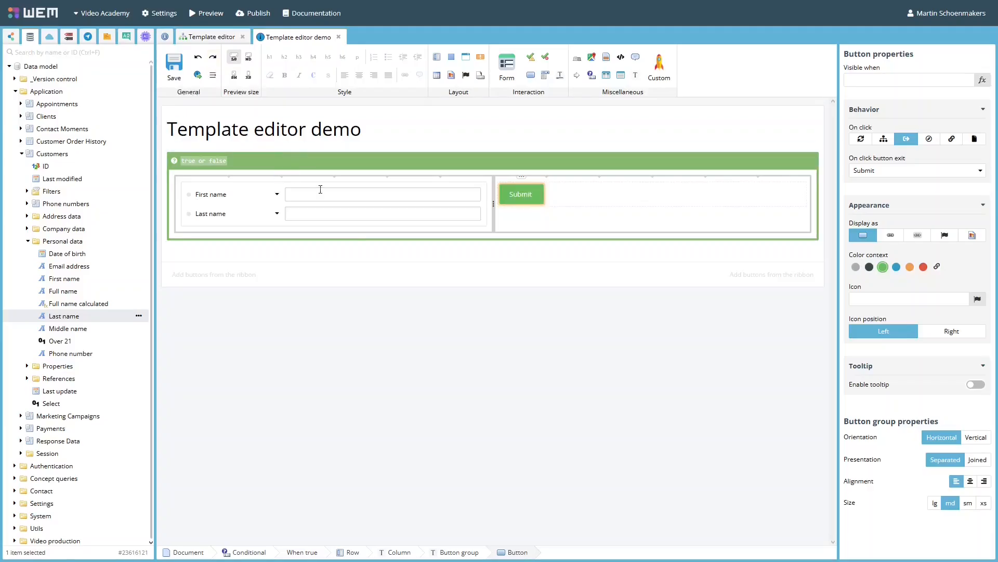
{"action": "left_click", "coordinate": [388, 253]}
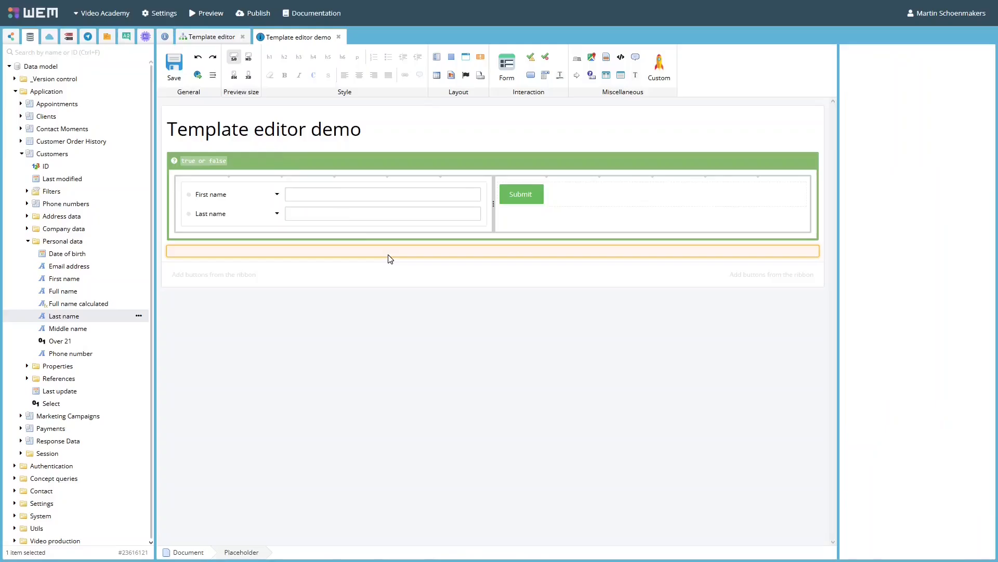
{"action": "key", "text": "ctrl+v"}
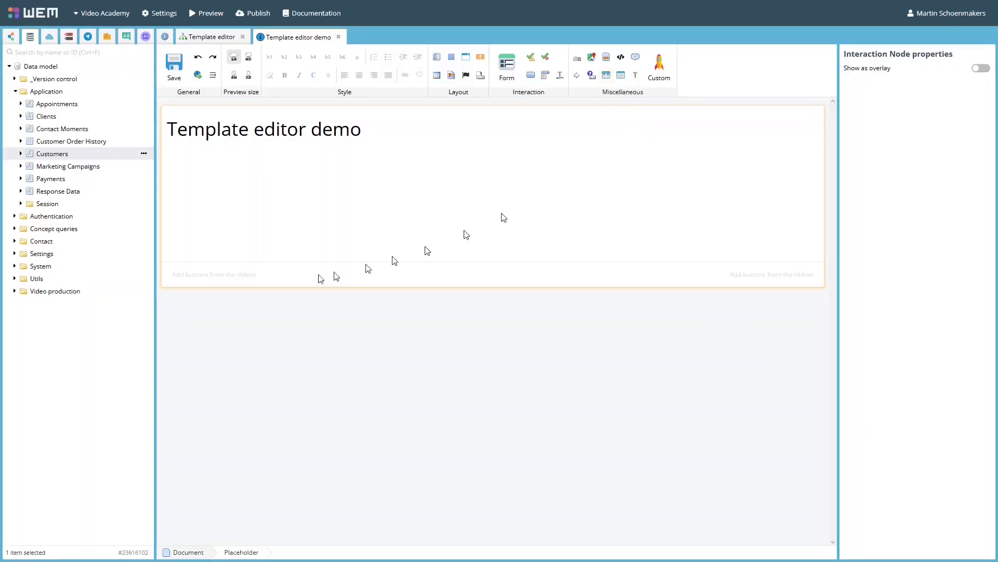
Step: Create a data grid from the Customers list with First name, Last name and Phone number among its columns
{"action": "left_click_drag", "start_coordinate": [134, 155], "coordinate": [367, 235]}
{"action": "left_click", "coordinate": [403, 240]}
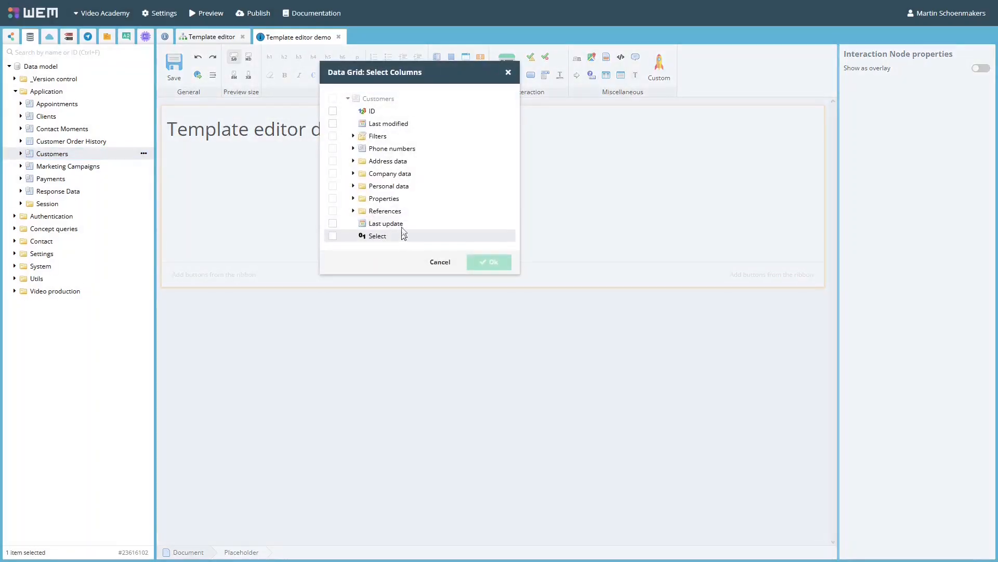
{"action": "left_click", "coordinate": [353, 186]}
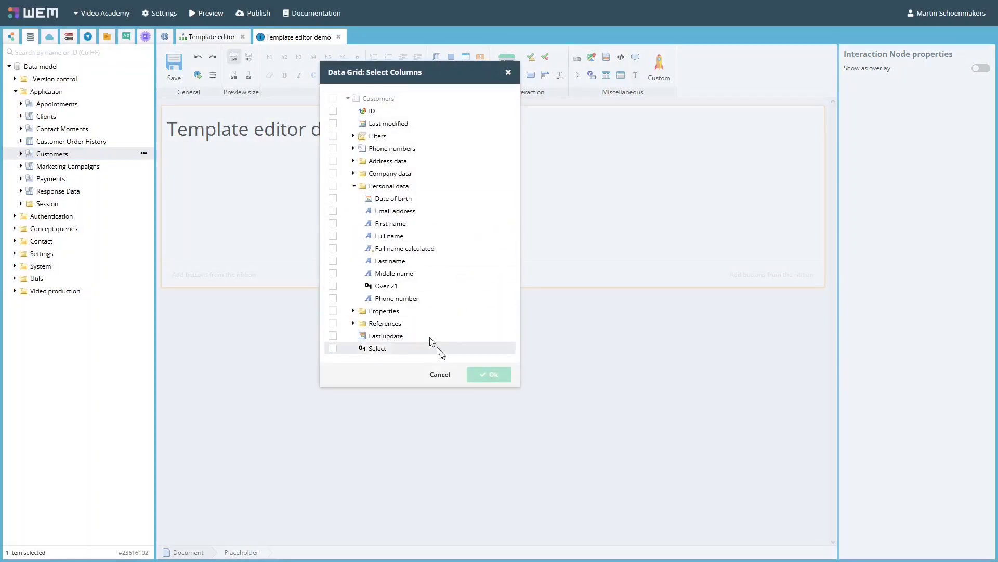
{"action": "left_click", "coordinate": [444, 375]}
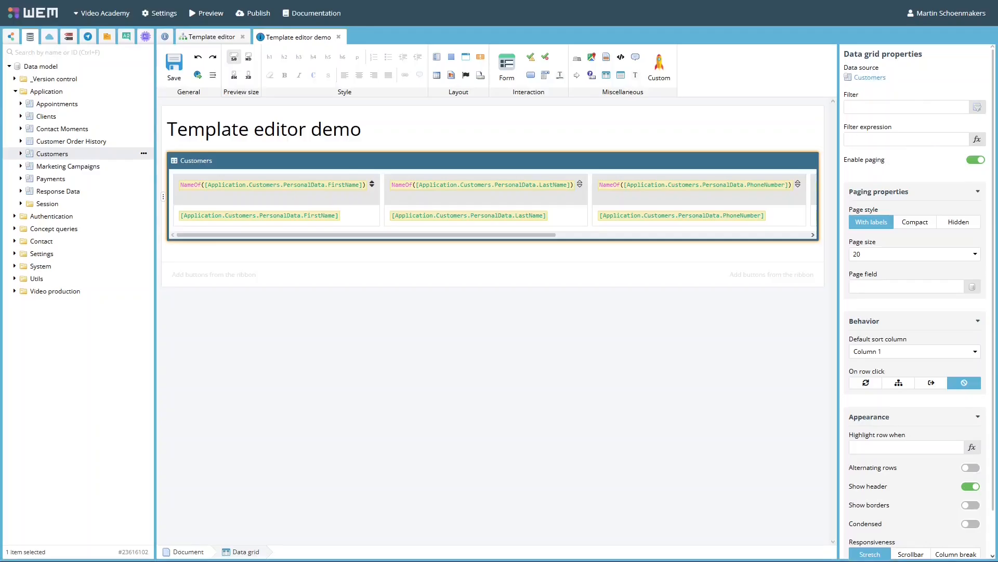
Step: Replace the data grid with a Customers repeater, set its layout to grid and select its empty content area
{"action": "key", "text": "Delete"}
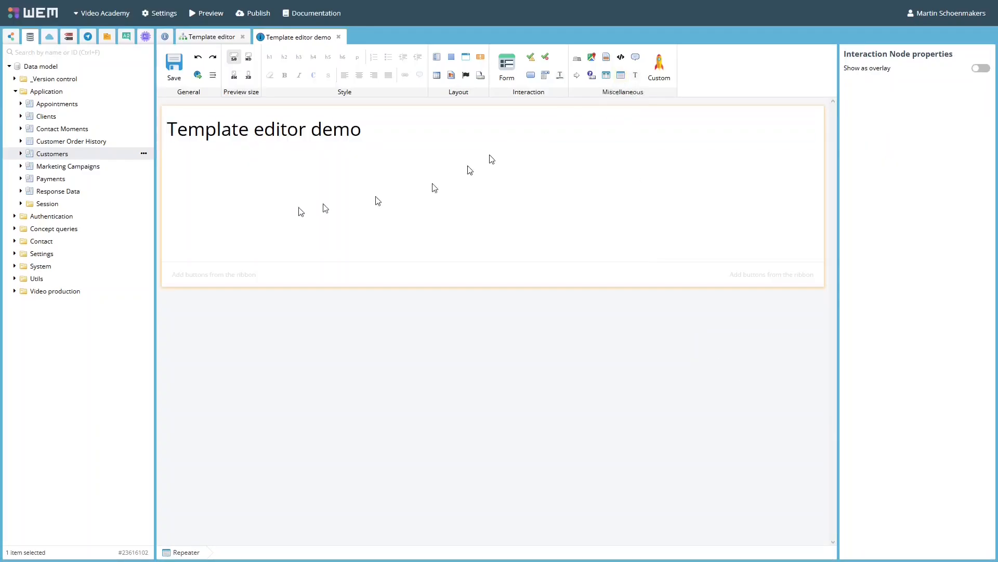
{"action": "left_click_drag", "start_coordinate": [118, 153], "coordinate": [421, 201]}
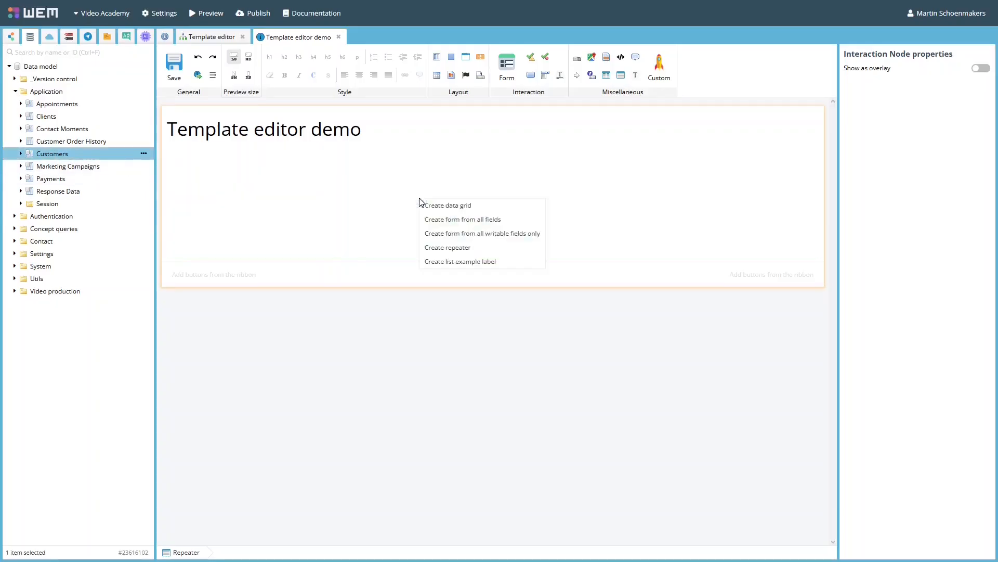
{"action": "left_click", "coordinate": [439, 249]}
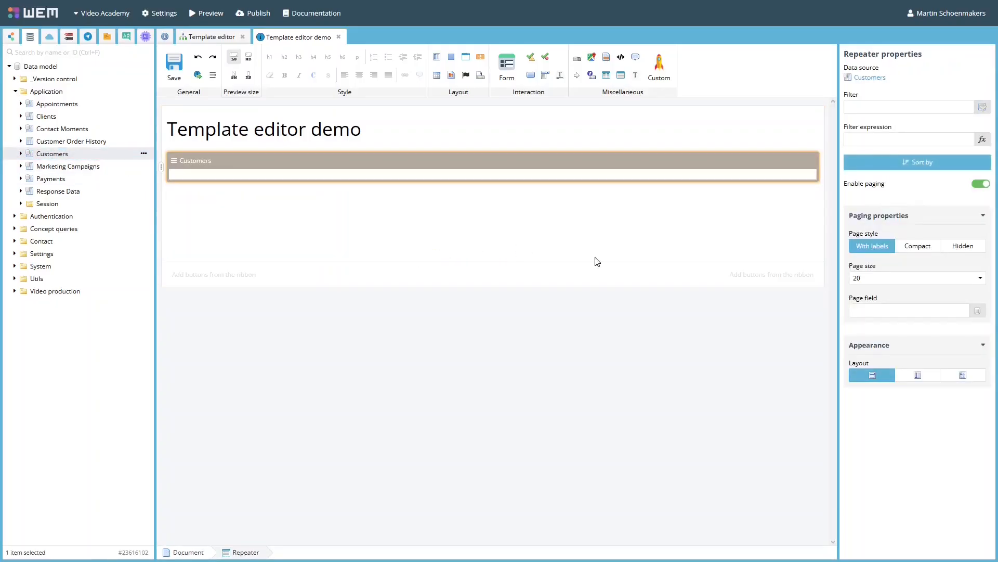
{"action": "left_click", "coordinate": [962, 379]}
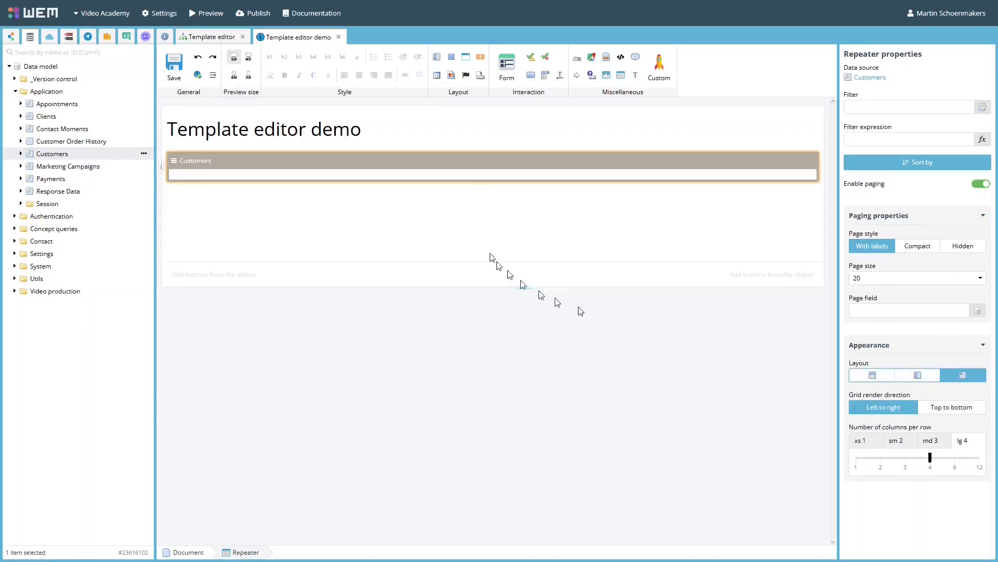
{"action": "left_click", "coordinate": [484, 178]}
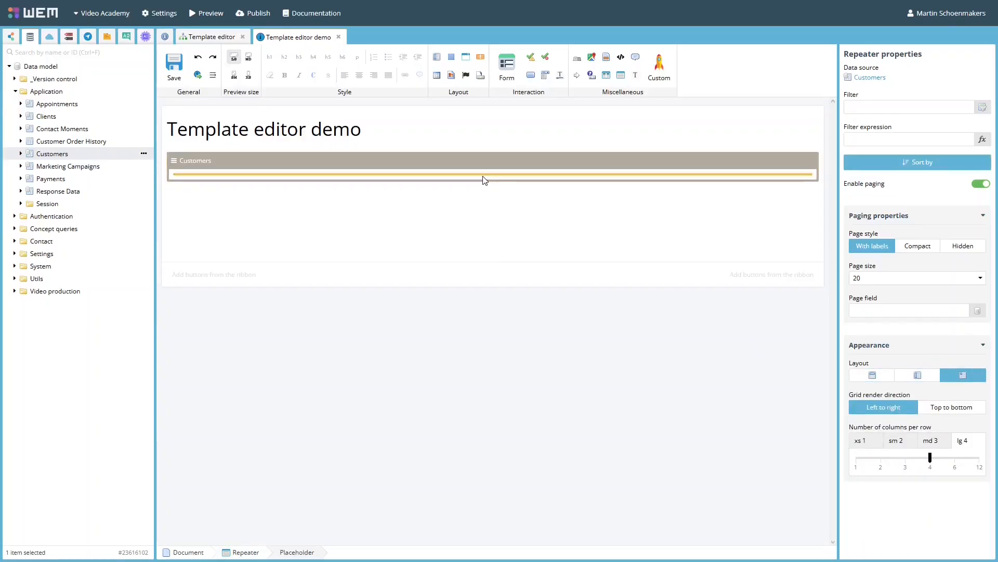
Step: Paste the copied content into the Customers repeater, and place a rich text with a "Hello World!" heading and styled example sentence in the emptied template
{"action": "key", "text": "ctrl+v"}
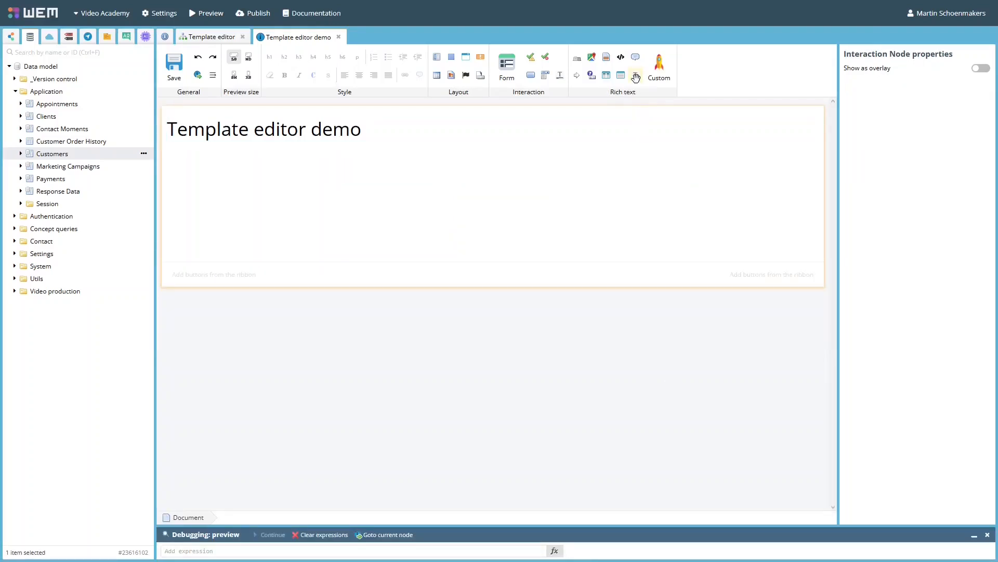
{"action": "left_click_drag", "start_coordinate": [635, 77], "coordinate": [355, 238]}
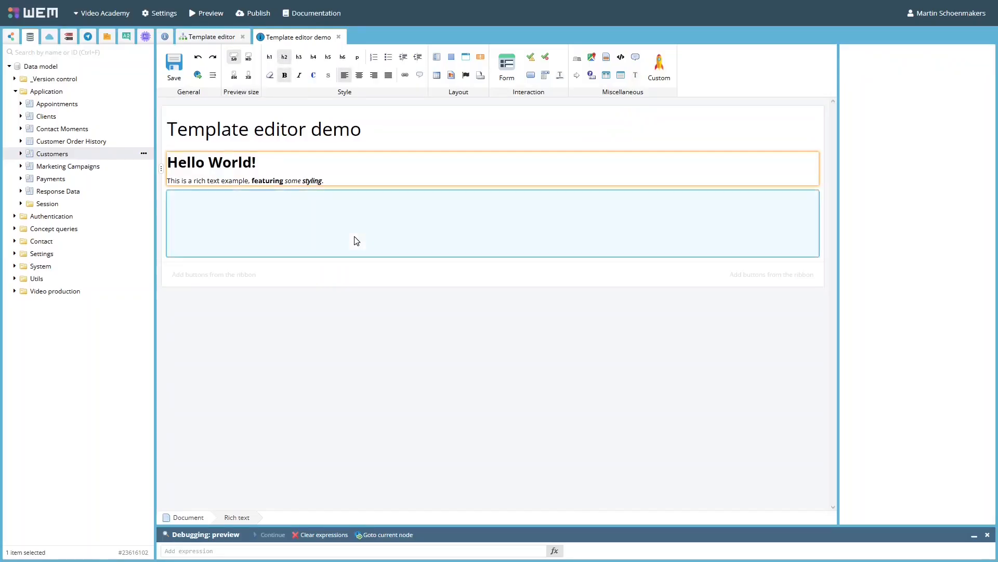
Step: Insert a custom widget below the rich text and browse the Advanced input and Widget categories
{"action": "left_click", "coordinate": [356, 239]}
{"action": "left_click_drag", "start_coordinate": [645, 72], "coordinate": [380, 219]}
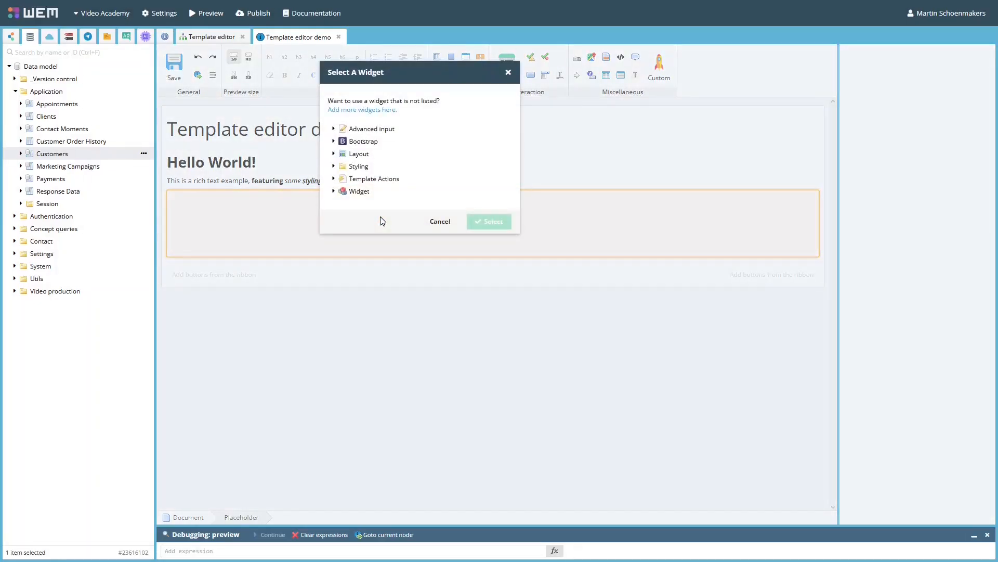
{"action": "left_click", "coordinate": [334, 130]}
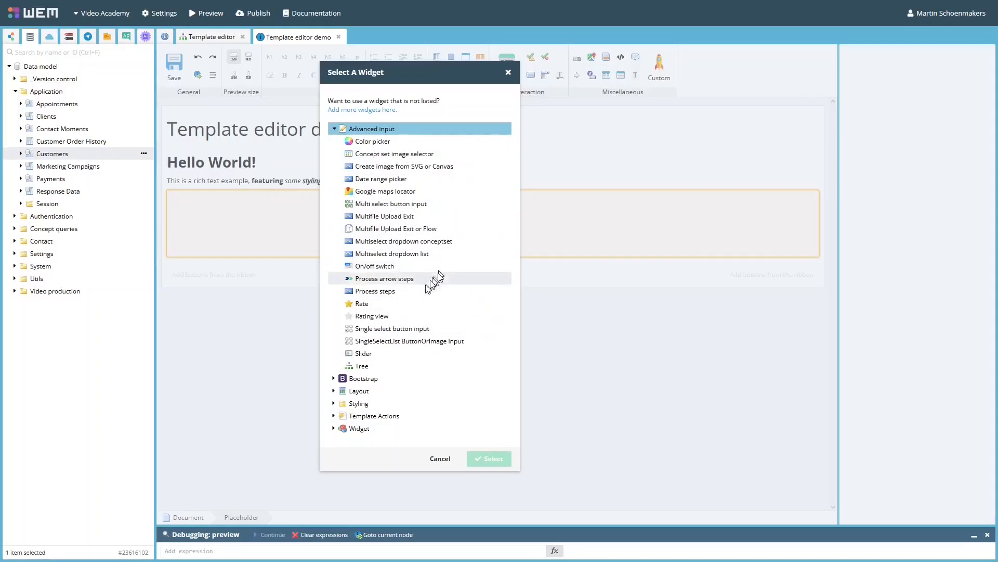
{"action": "left_click", "coordinate": [335, 429]}
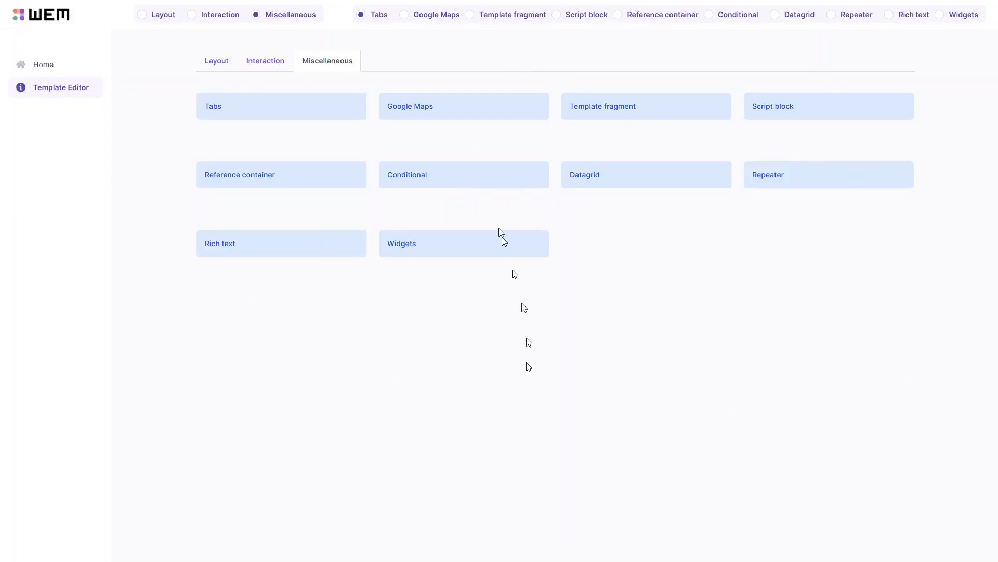
Step: In the running preview application, view the Google Maps and Script block examples and paint a different style on the divs
{"action": "left_click", "coordinate": [405, 15]}
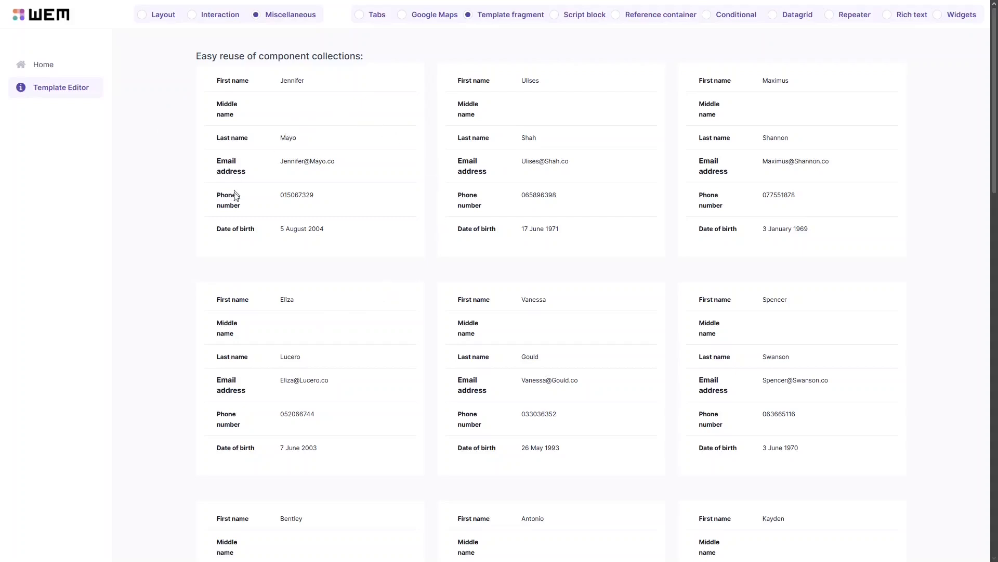
{"action": "left_click", "coordinate": [554, 18]}
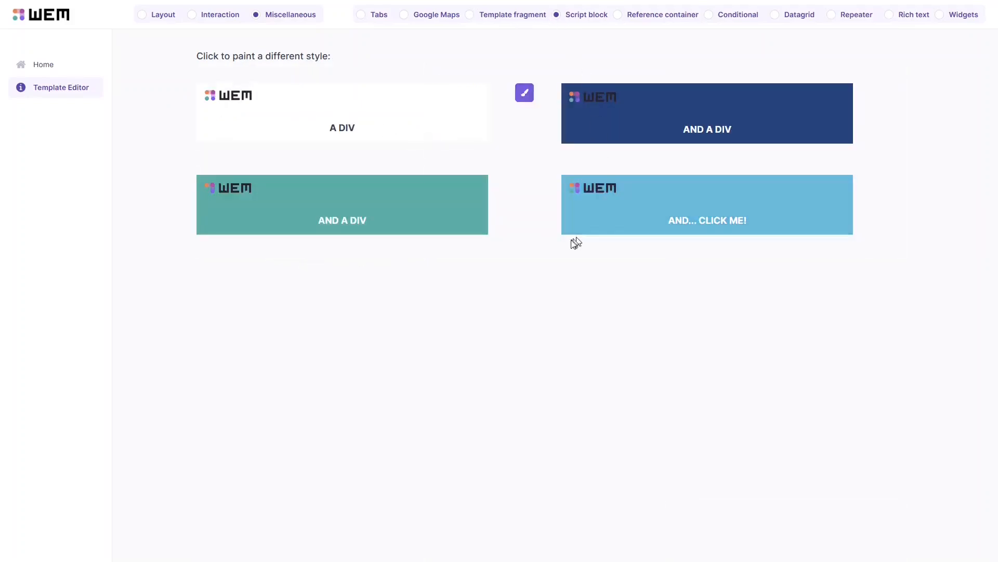
{"action": "left_click", "coordinate": [526, 100]}
{"action": "left_click", "coordinate": [526, 101]}
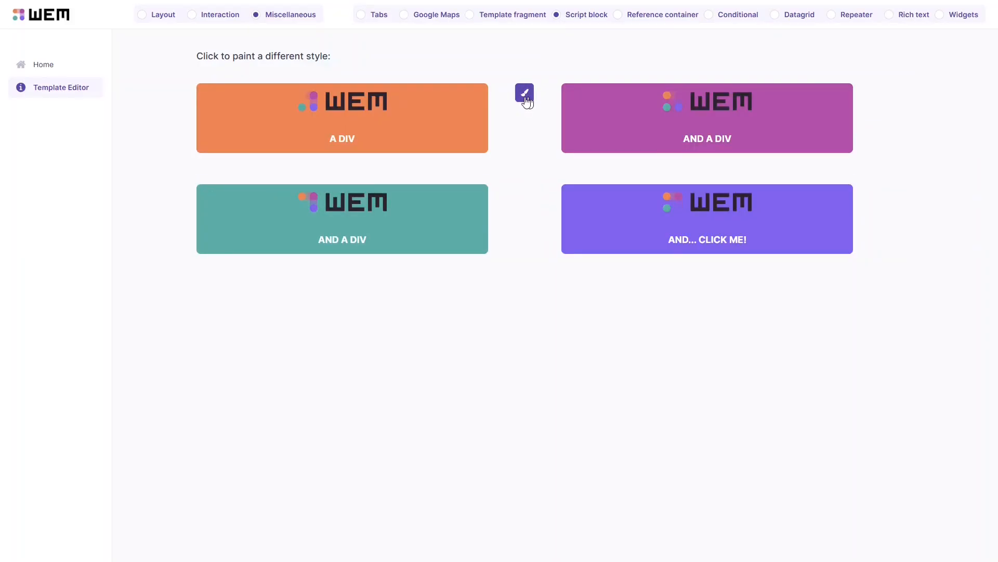
Step: View the Reference container and Conditional examples, hiding and showing the four colored divs
{"action": "left_click", "coordinate": [619, 15]}
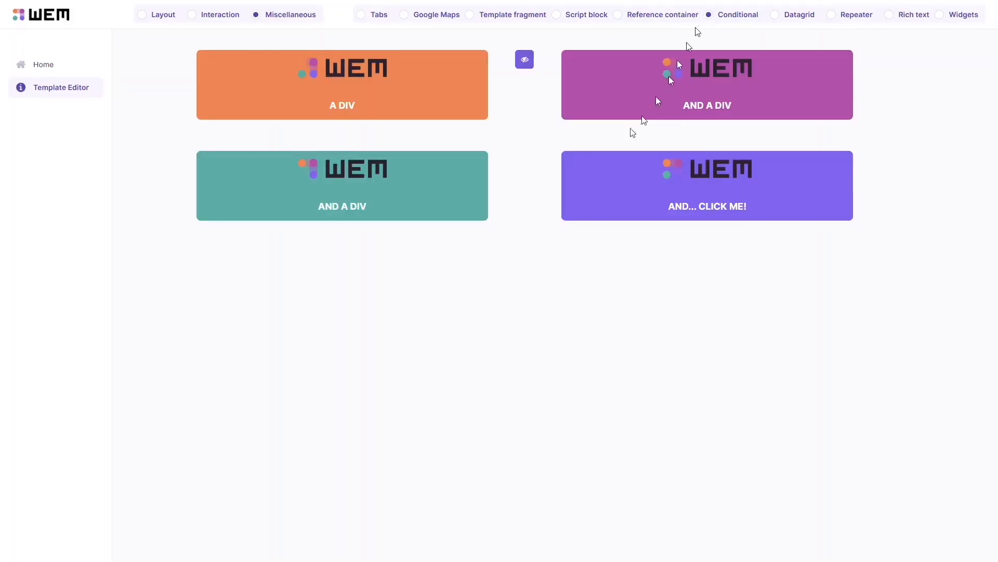
{"action": "left_click", "coordinate": [525, 63]}
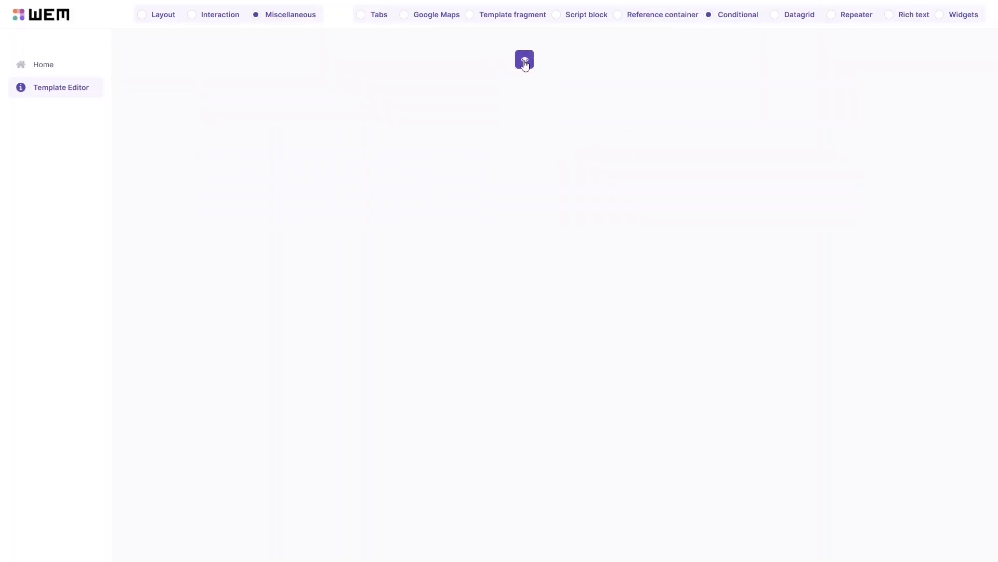
{"action": "left_click", "coordinate": [525, 62]}
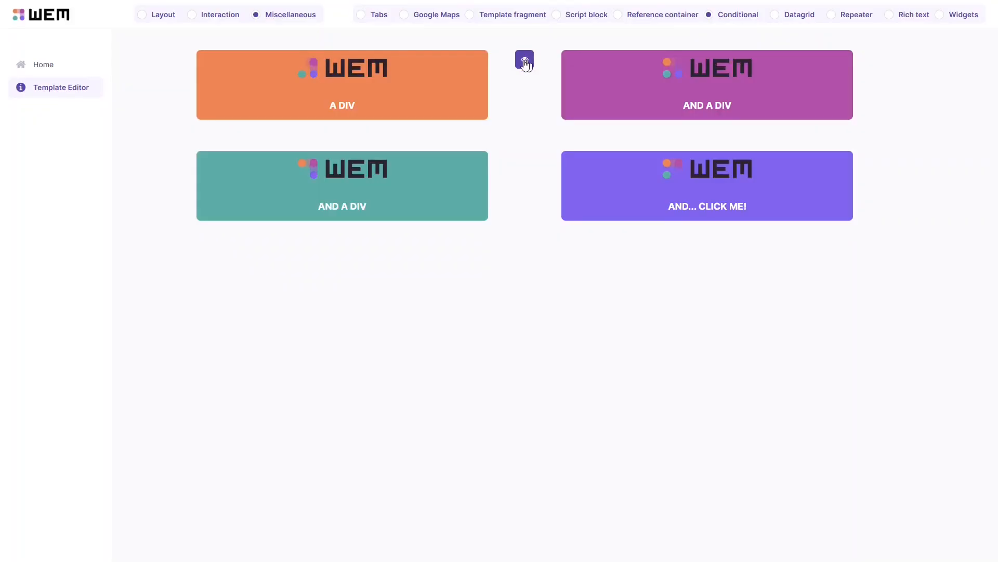
Step: View the Datagrid example sorted by email address and by date of birth, and open the Rich text example
{"action": "left_click", "coordinate": [775, 16]}
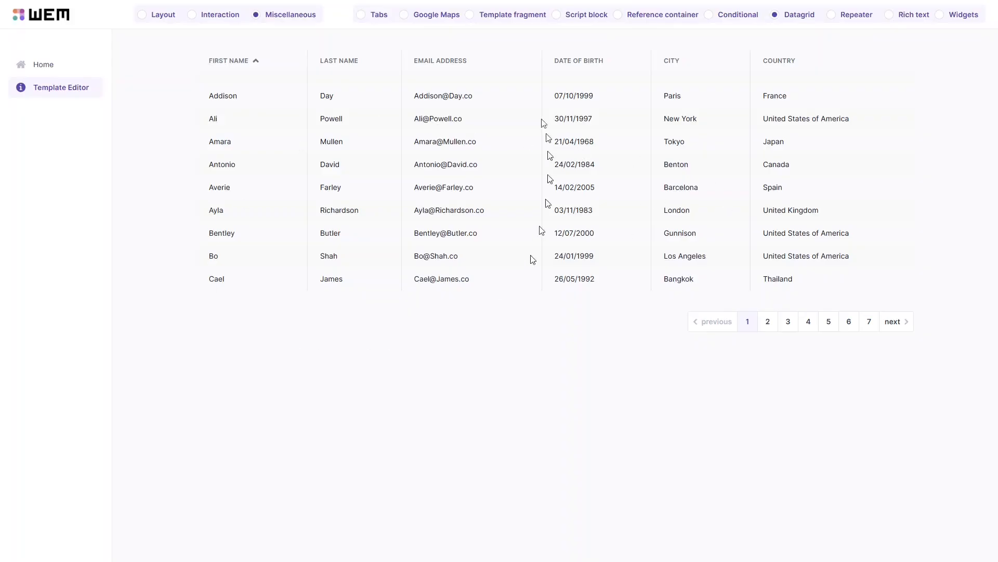
{"action": "left_click", "coordinate": [458, 61]}
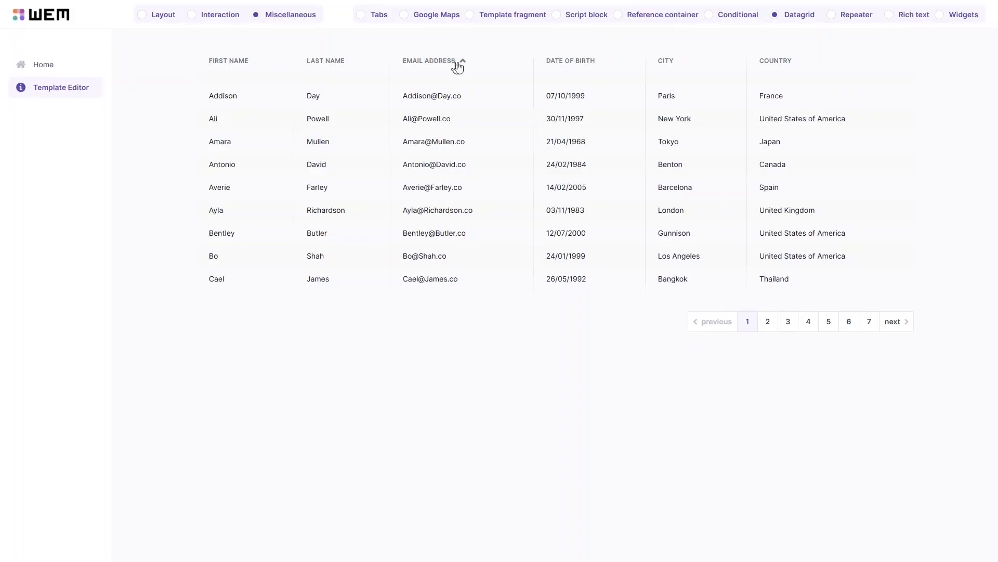
{"action": "left_click", "coordinate": [573, 63]}
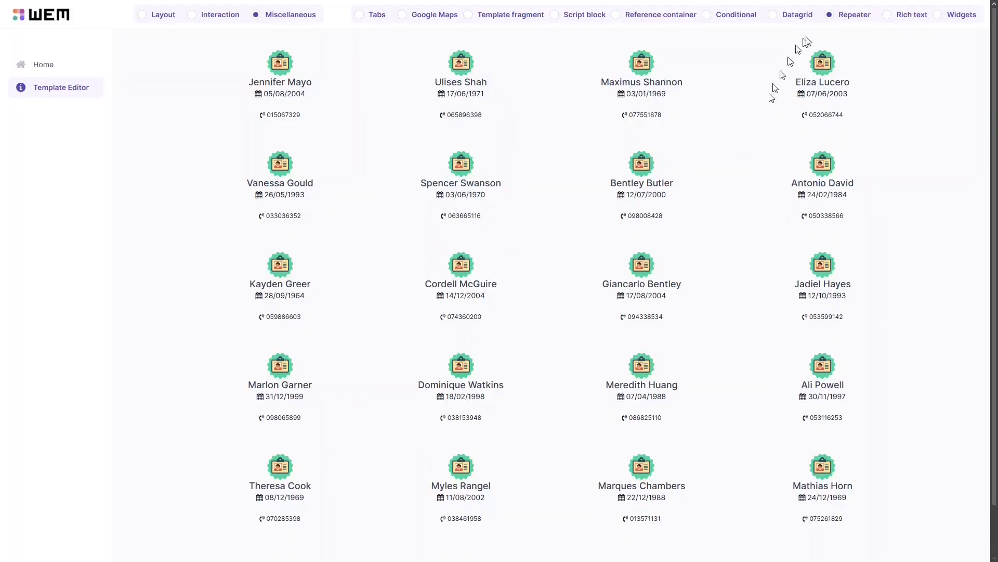
{"action": "left_click", "coordinate": [888, 15]}
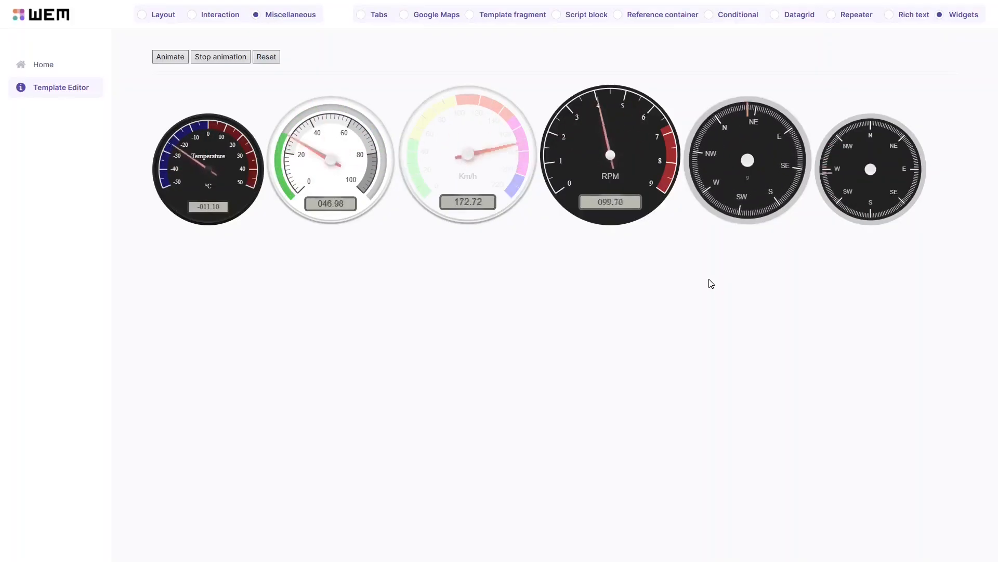
Step: Switch back to the WEM template editor and select the conditional surrounding the Customers data grid
{"action": "key", "text": "alt+Tab"}
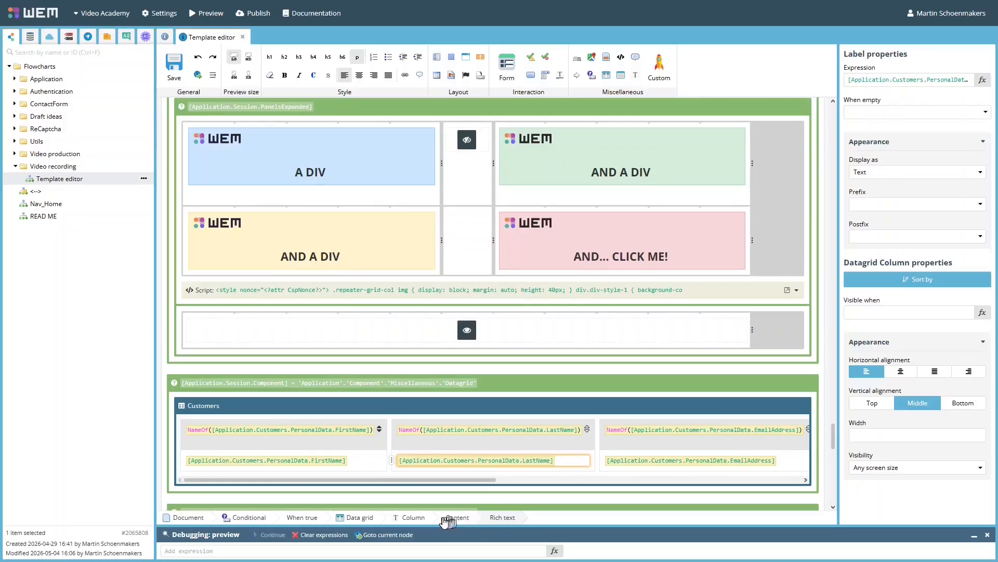
{"action": "left_click", "coordinate": [256, 521]}
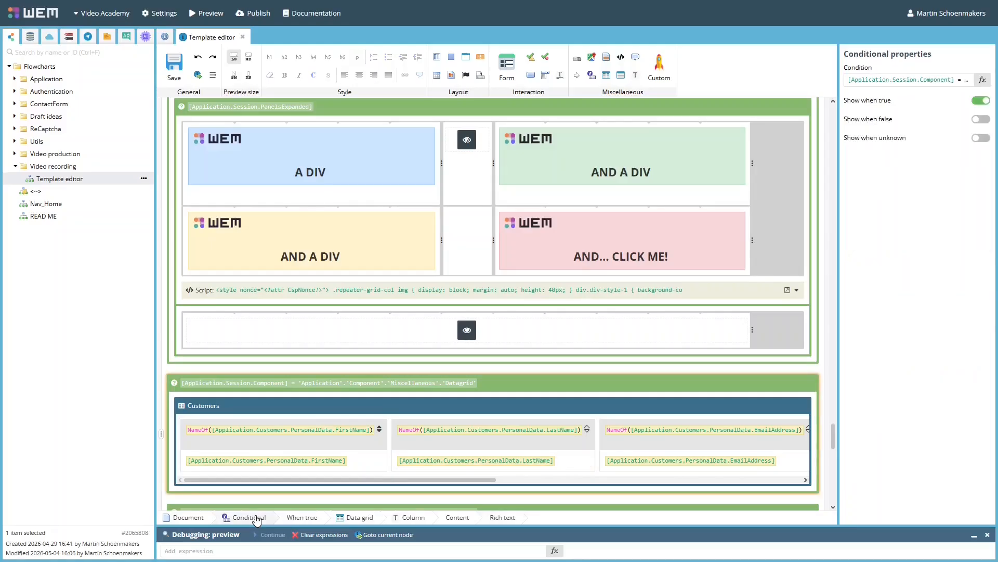